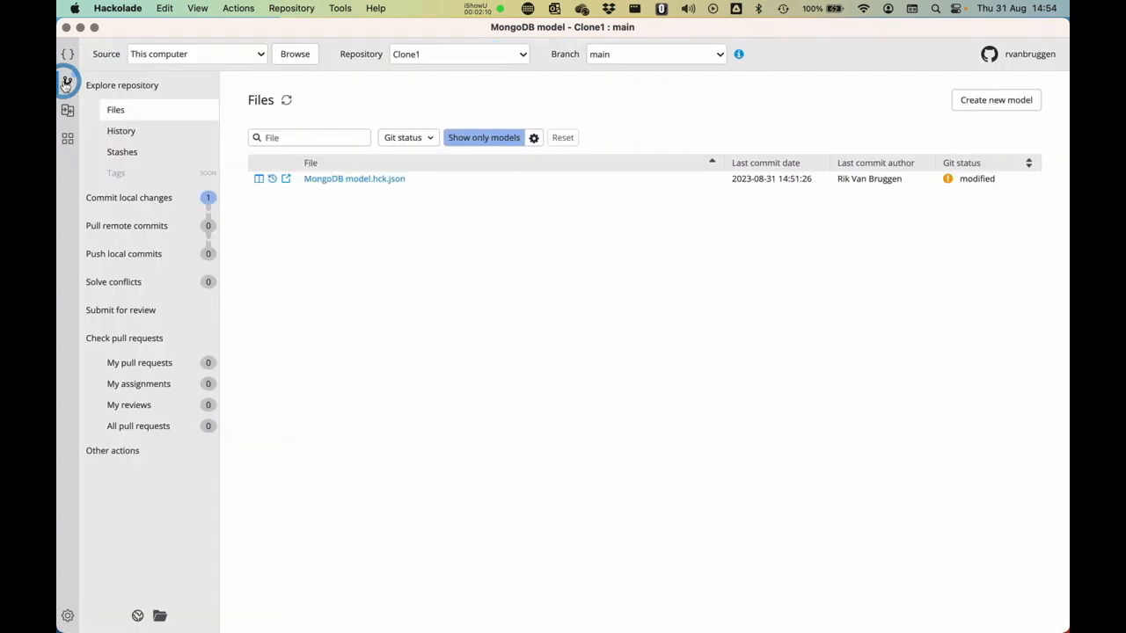
# Commit all of Clone1's local changes on main with the message "Adding score property to clone1" and push them.
pyautogui.click(114, 197)
pyautogui.click(314, 206)
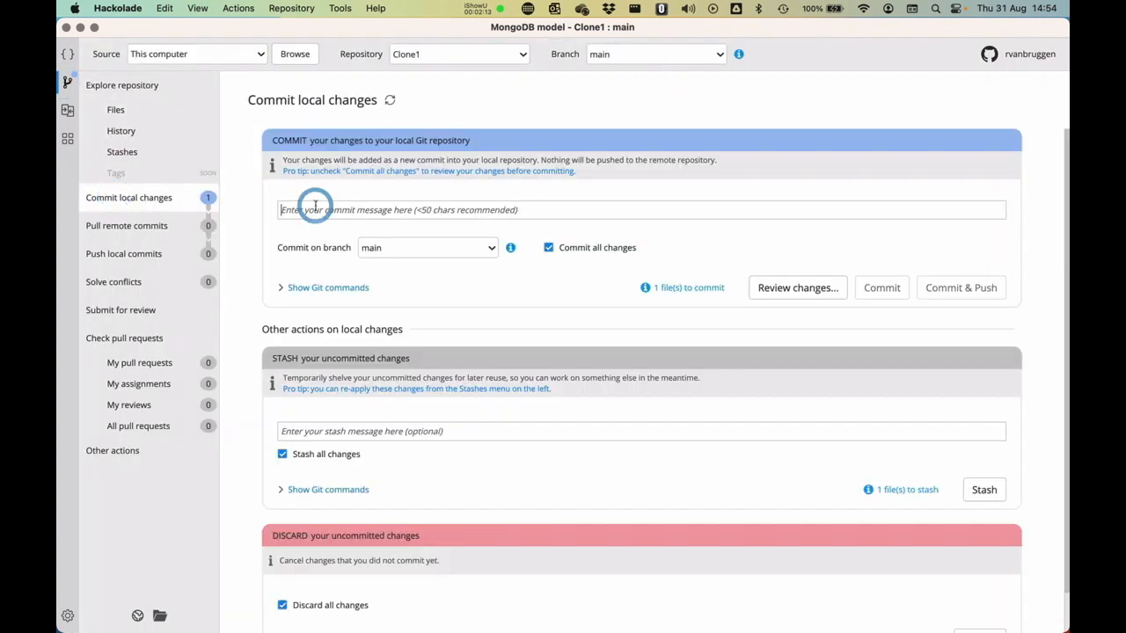
pyautogui.write('Adding score property to clone1')
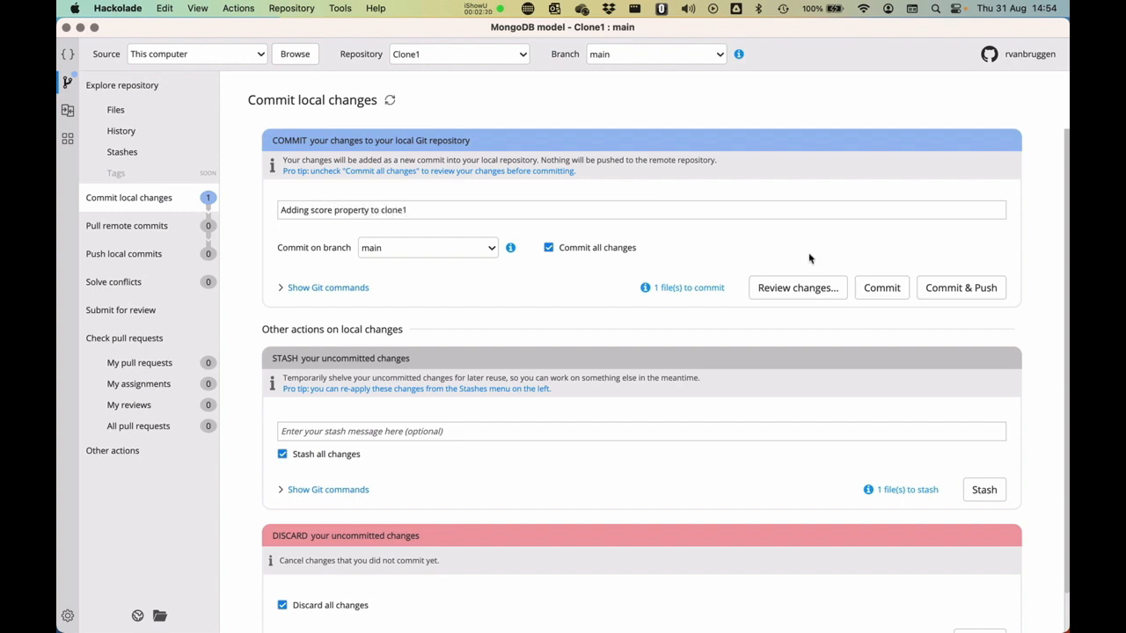
pyautogui.click(951, 290)
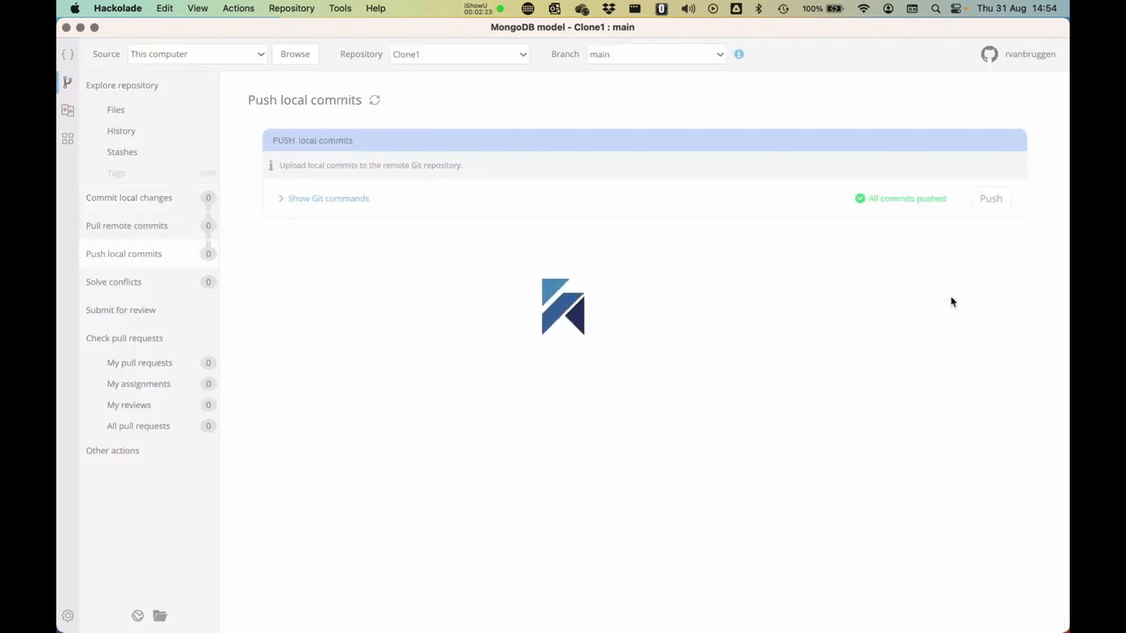
# Switch to the Clone2 repository and pull its pending remote commit.
pyautogui.click(522, 56)
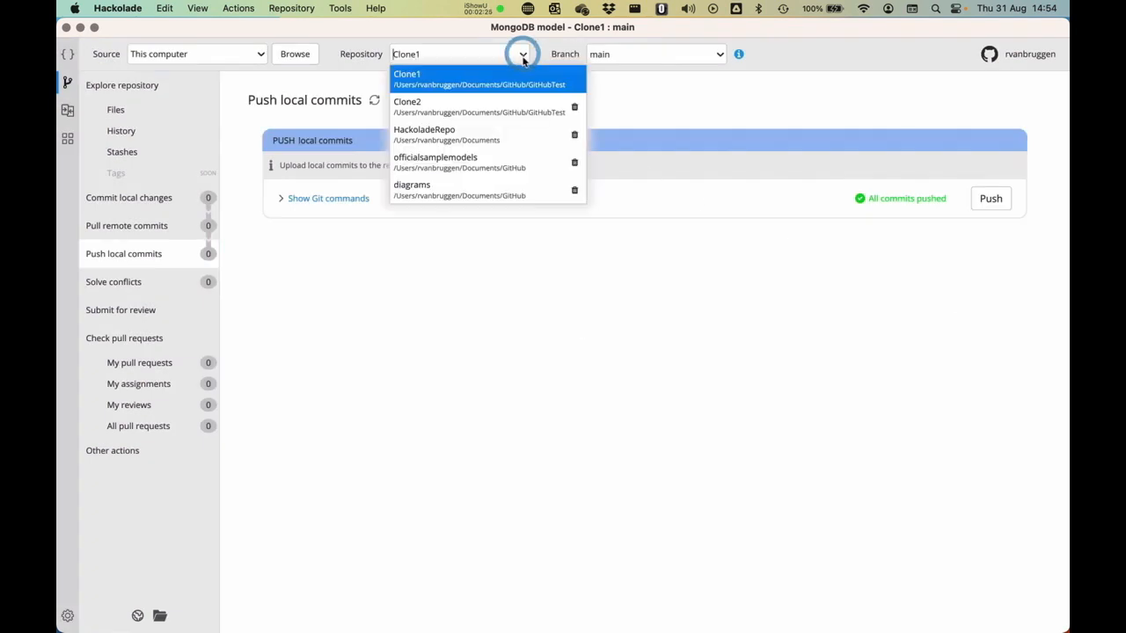
pyautogui.click(496, 104)
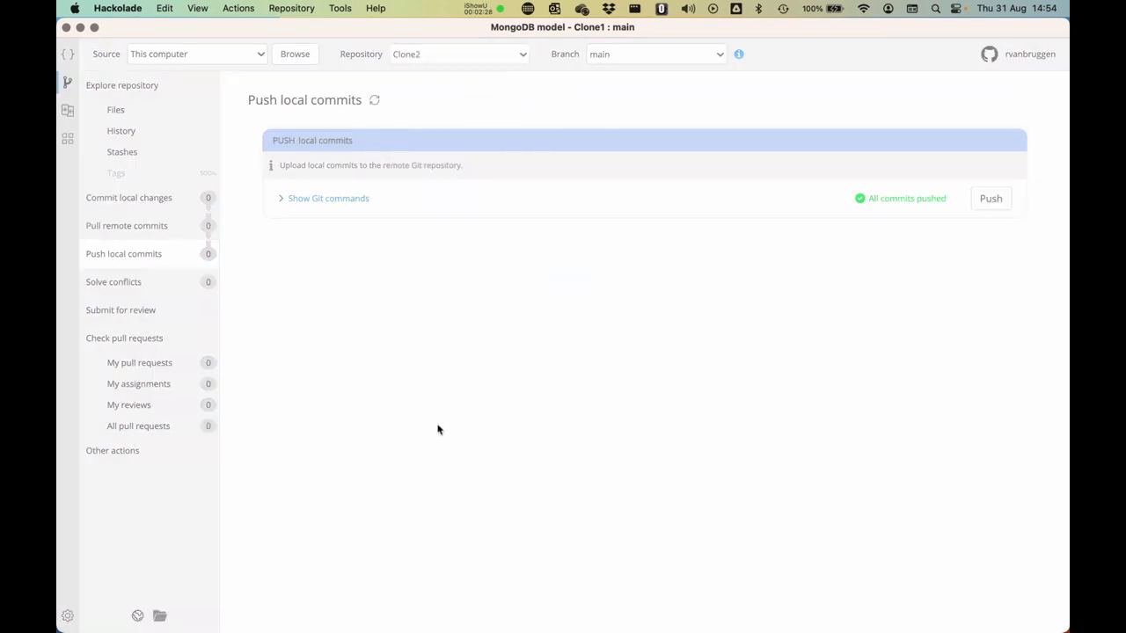
pyautogui.click(126, 226)
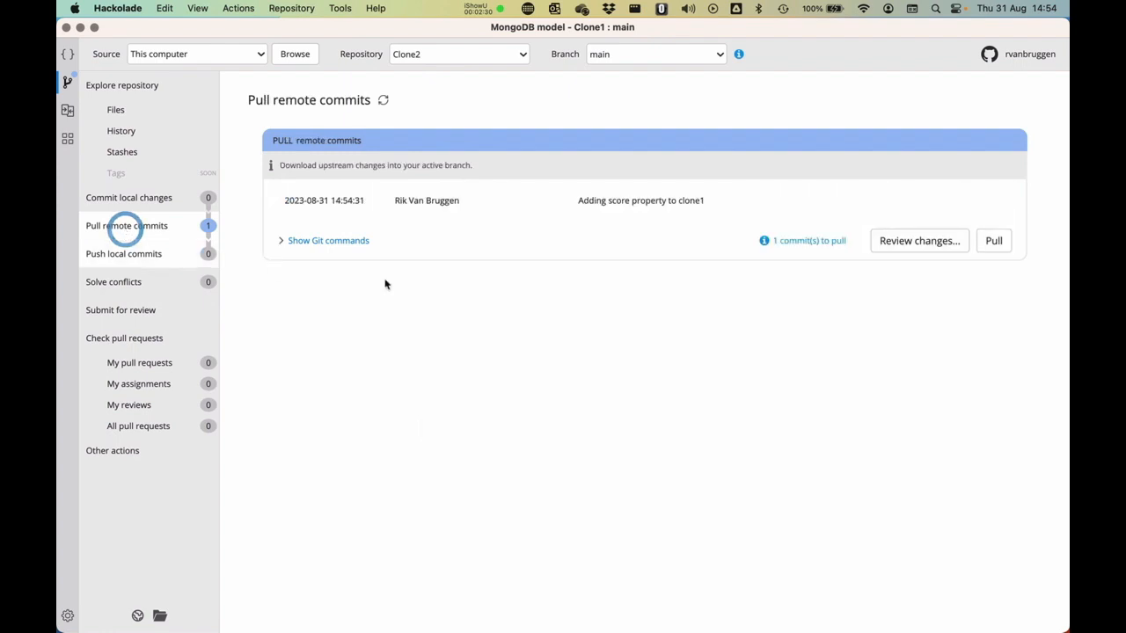
pyautogui.click(993, 246)
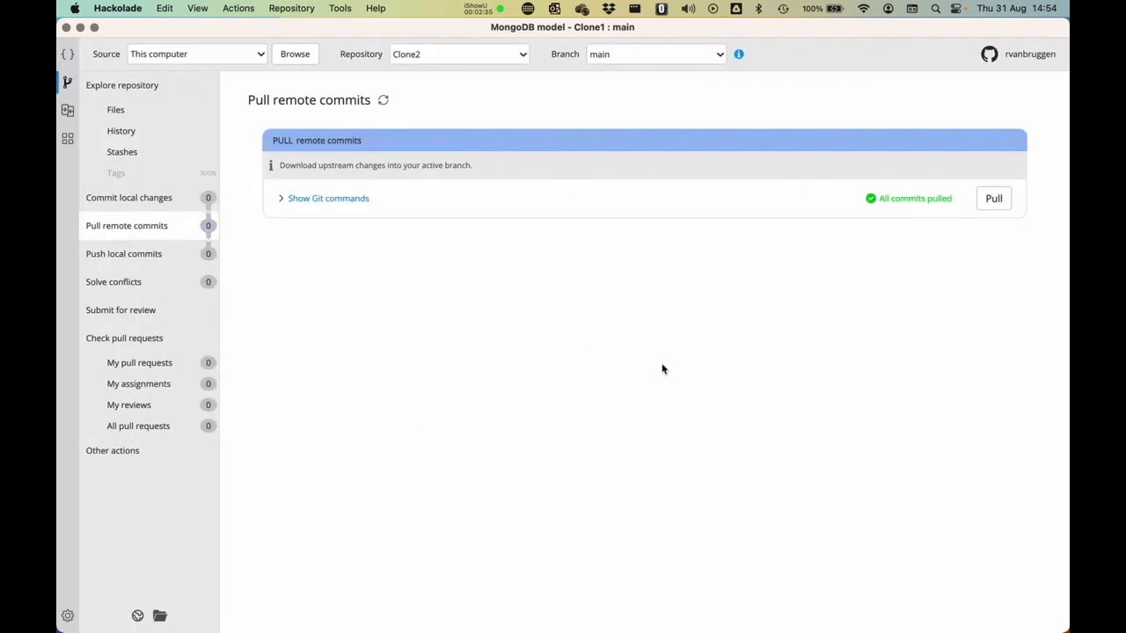
# Open MongoDB model.hck.json from the Clone2 repository's files.
pyautogui.click(117, 110)
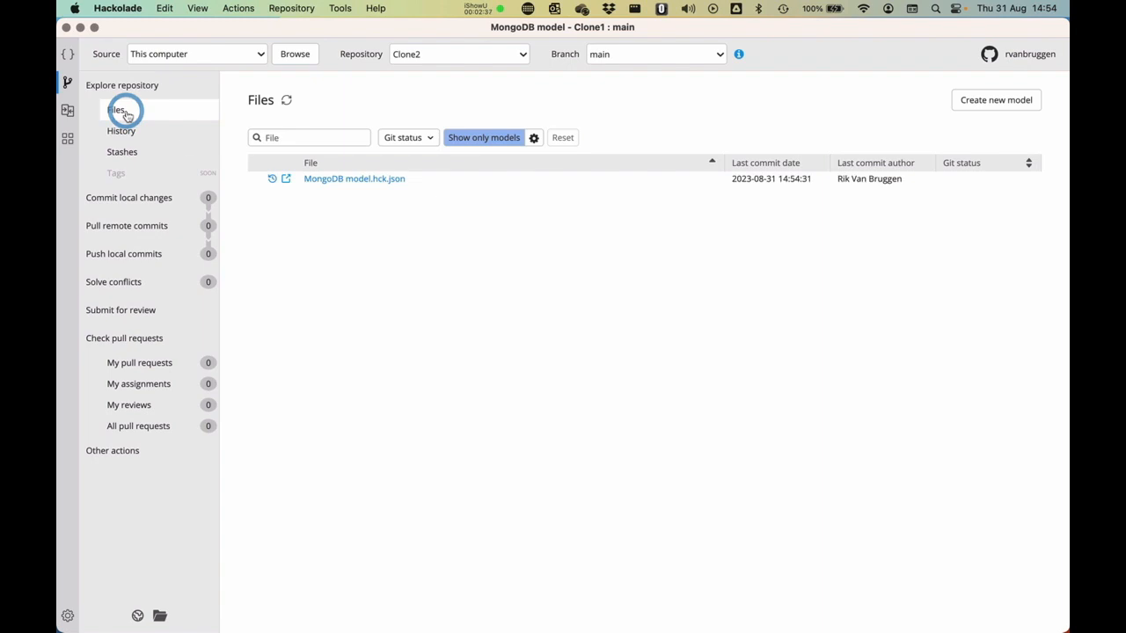
pyautogui.doubleClick(365, 180)
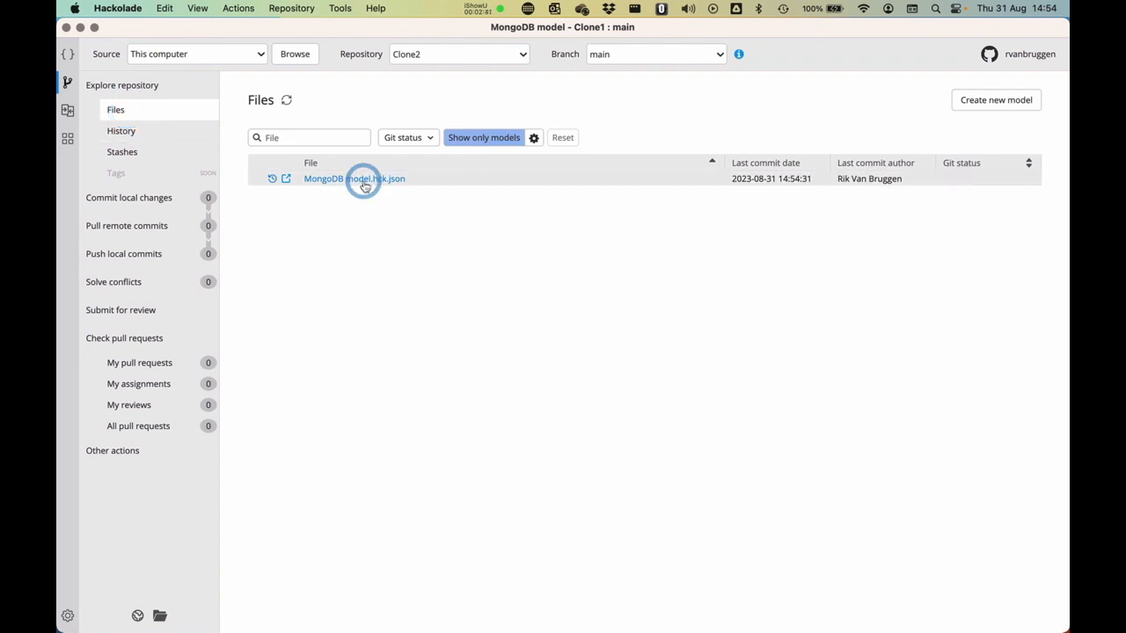
pyautogui.scroll(-3, 432, 510)
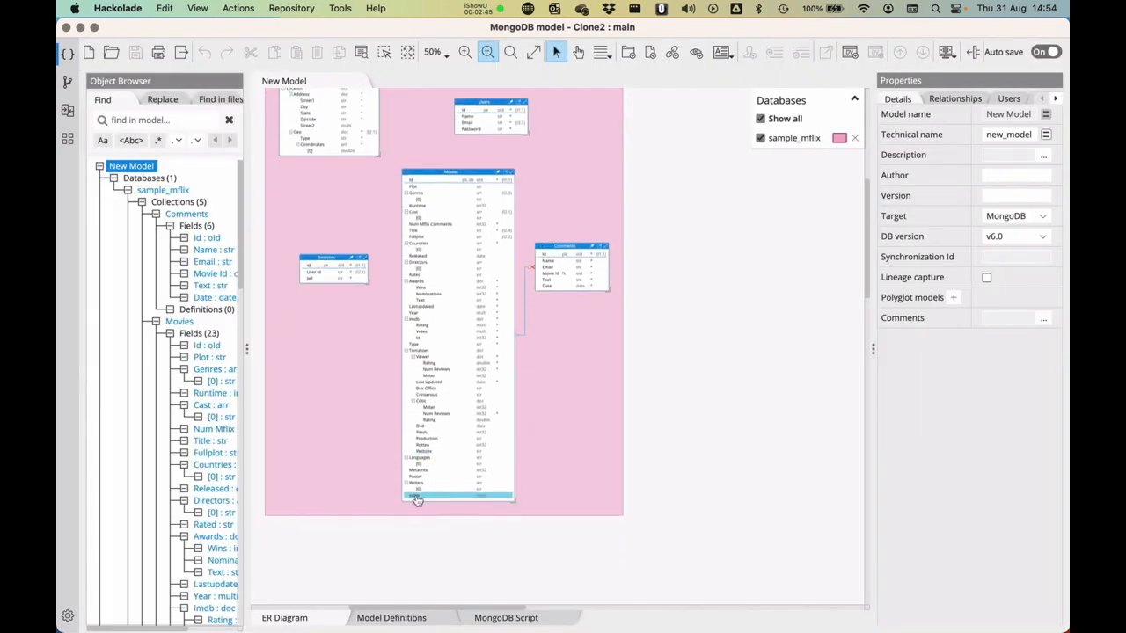
# Set the description of the Movies collection's score field to "This is a description added to Clone2" and close the model.
pyautogui.click(417, 498)
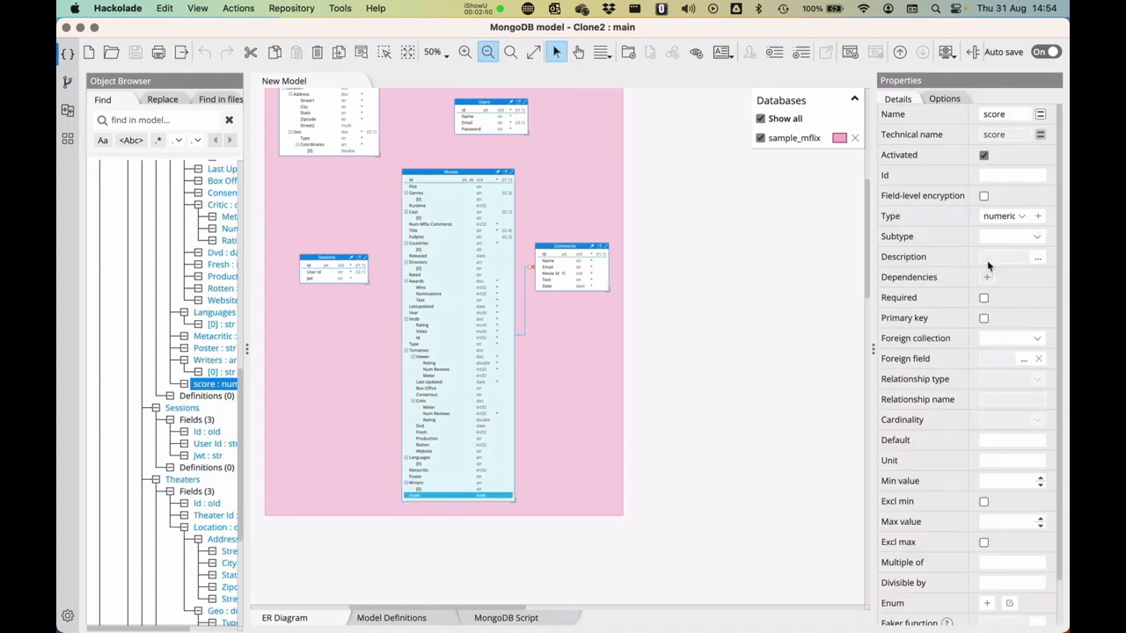
pyautogui.click(1039, 262)
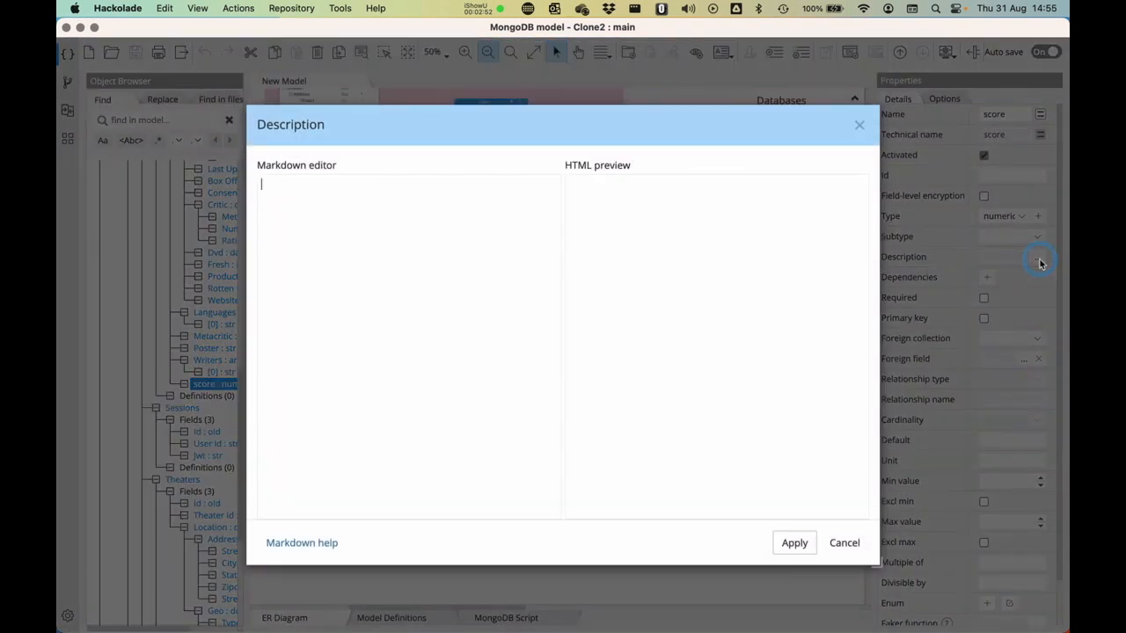
pyautogui.click(459, 280)
pyautogui.write('T')
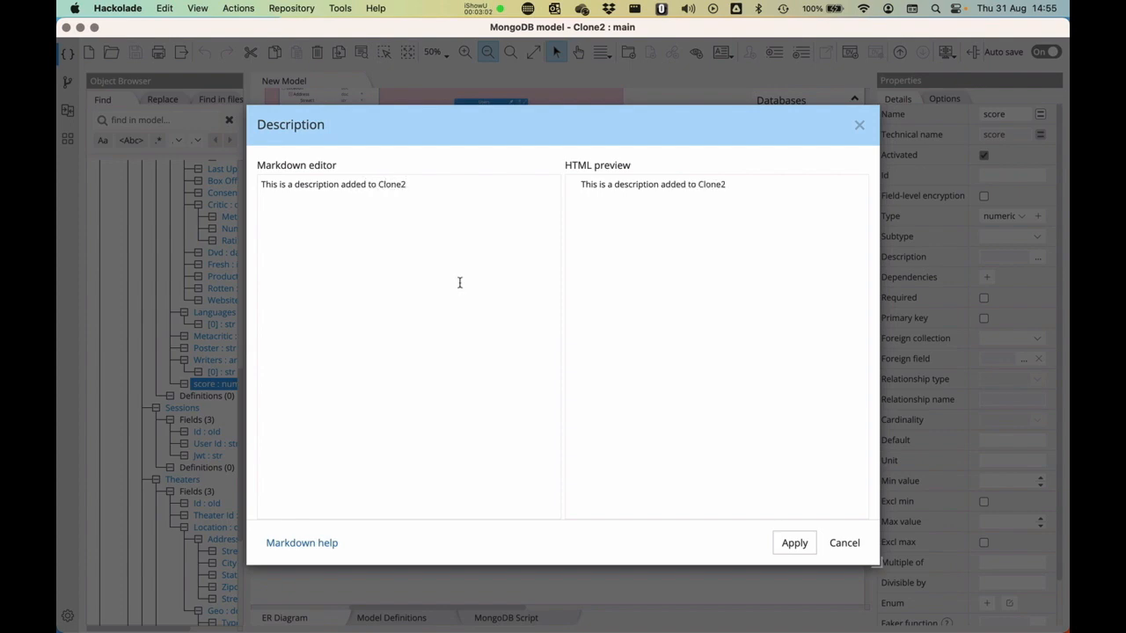
pyautogui.click(794, 543)
pyautogui.click(741, 402)
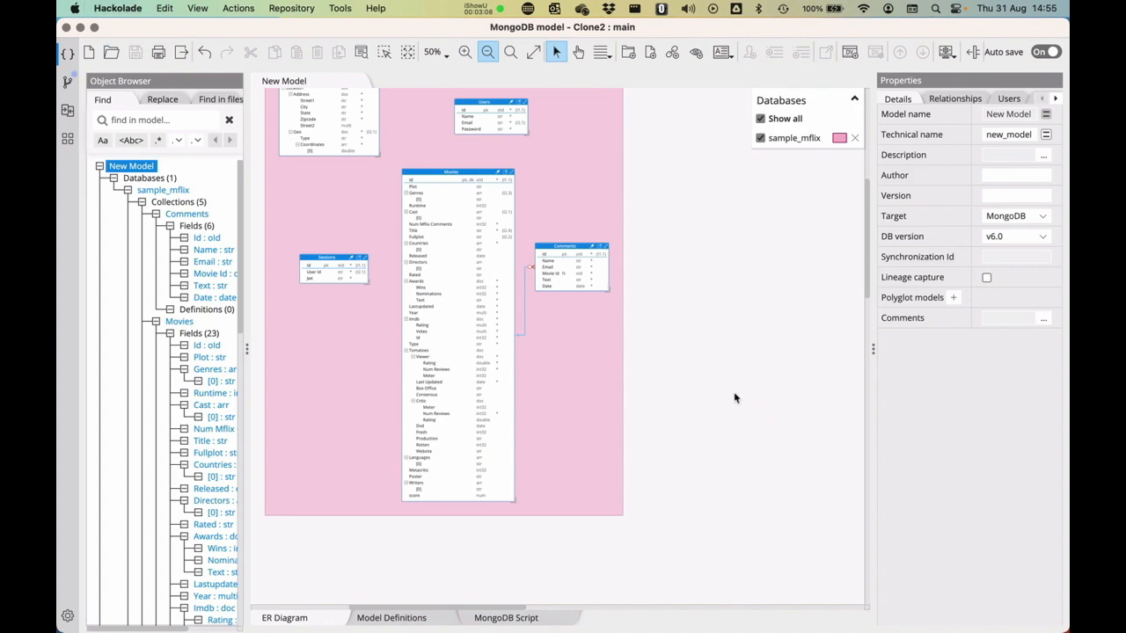
pyautogui.press('super+w')
# Commit all of Clone2's local changes on main with the message "Adding the description", without pushing.
pyautogui.click(68, 80)
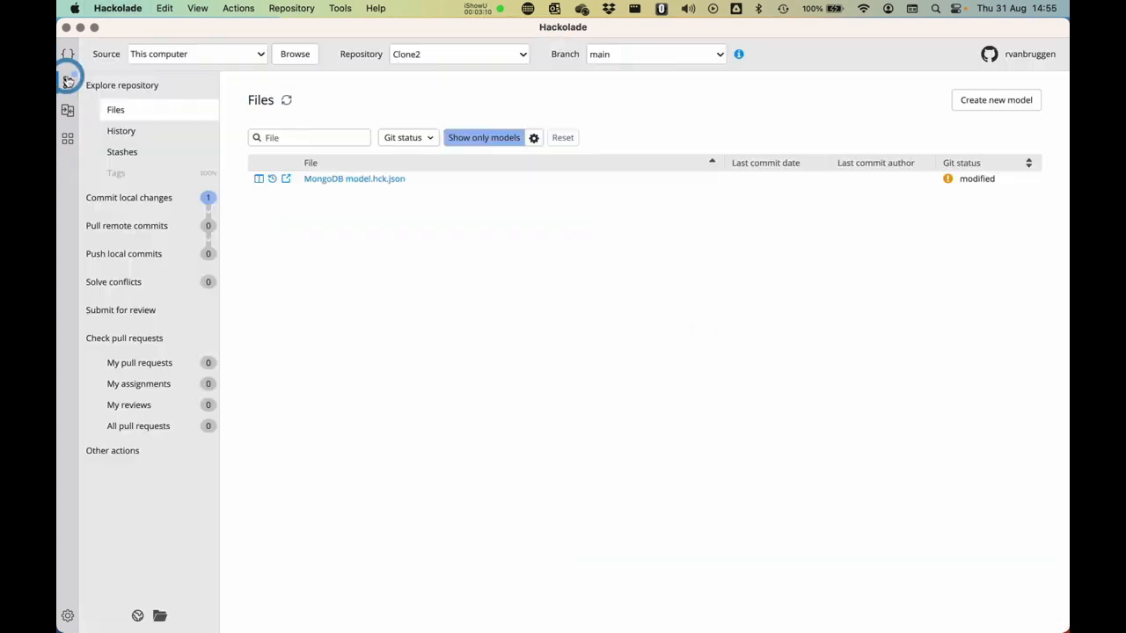
pyautogui.click(147, 197)
pyautogui.click(316, 211)
pyautogui.write('Adding the description')
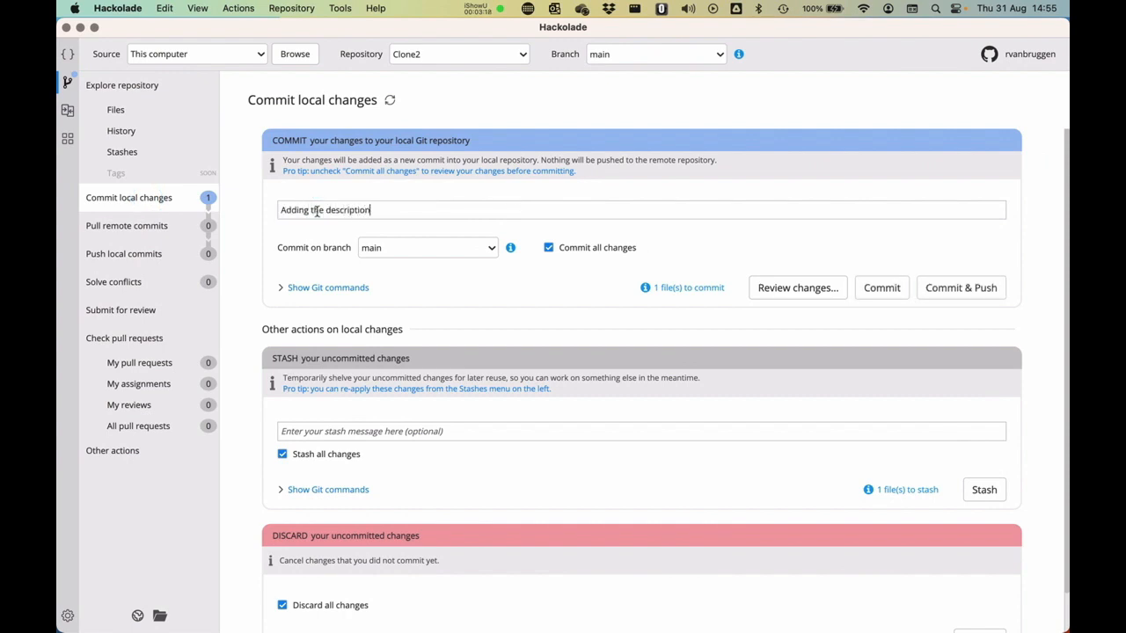
pyautogui.click(883, 241)
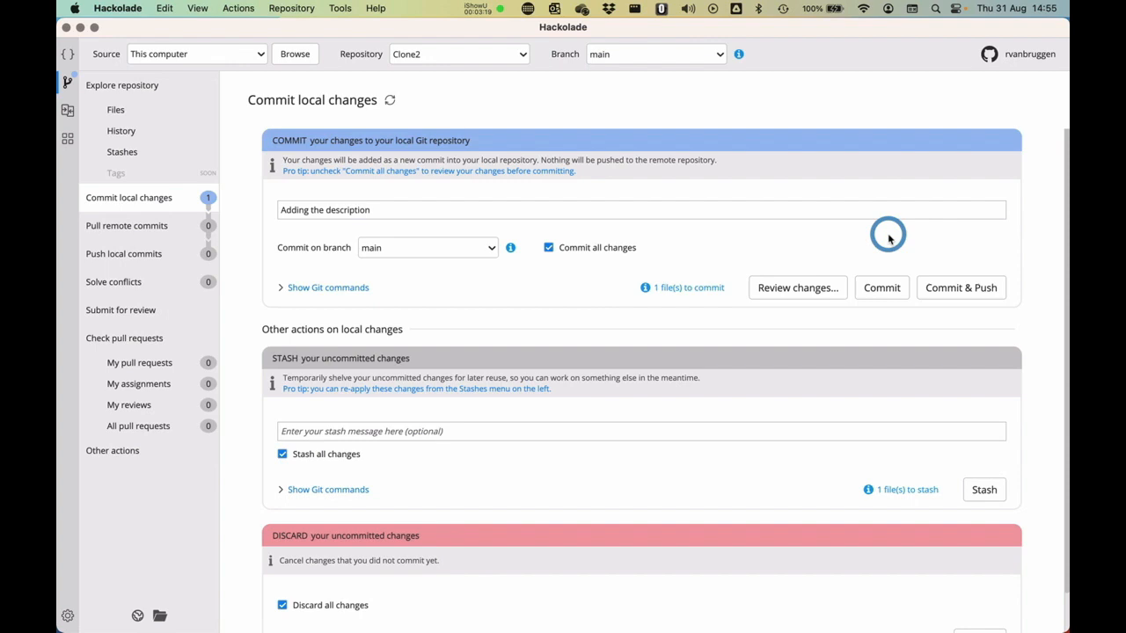
pyautogui.click(884, 290)
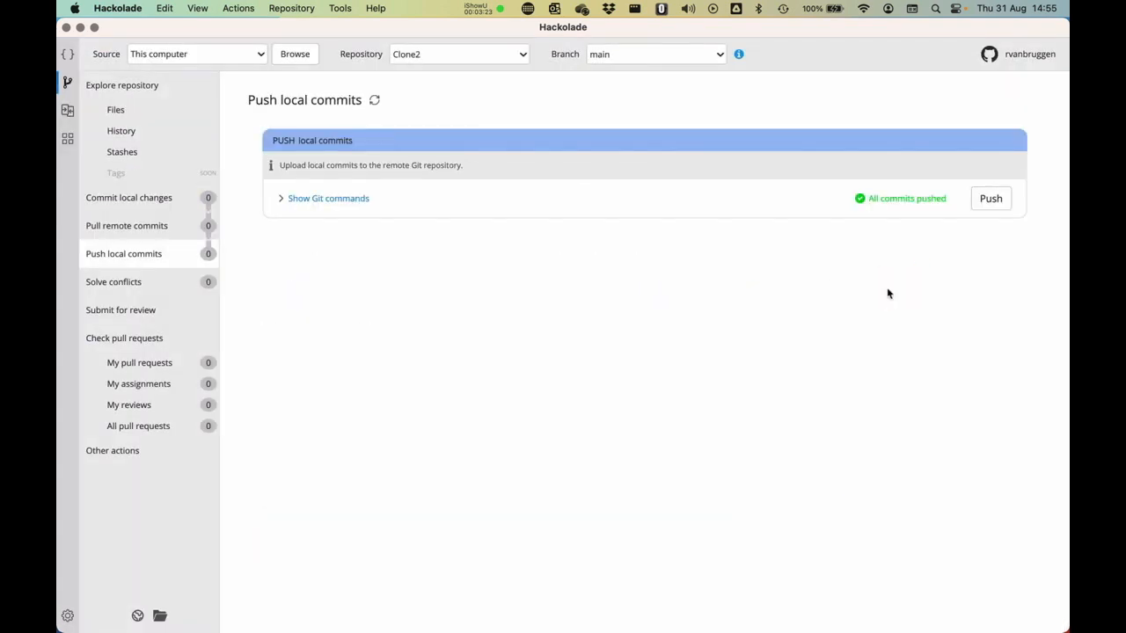
pyautogui.click(468, 458)
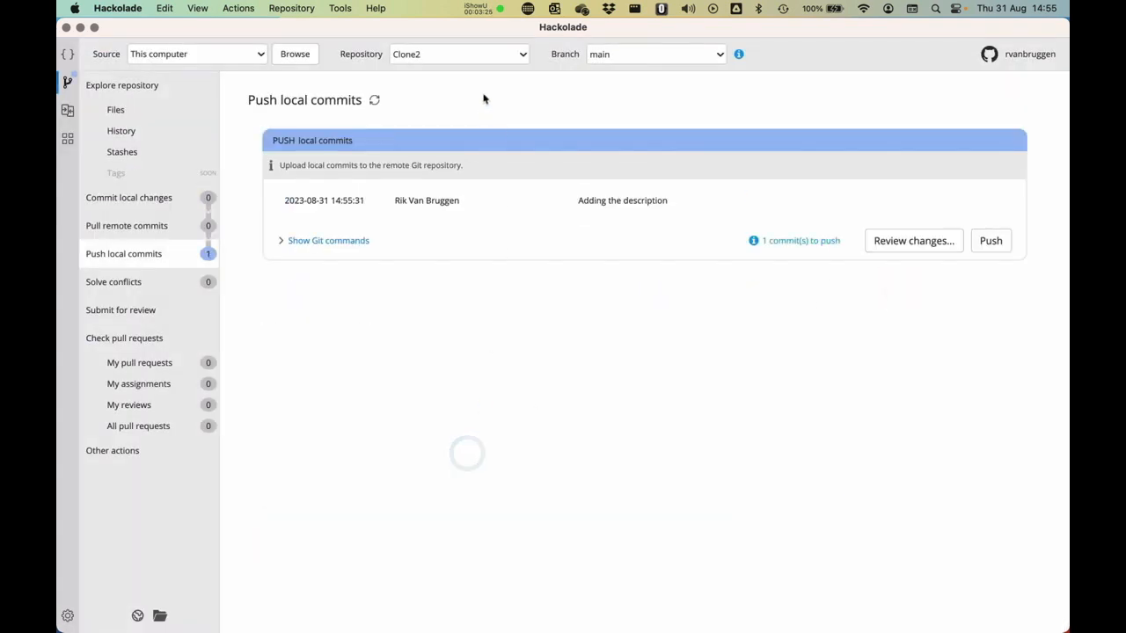
# Switch back to the Clone1 repository and open MongoDB model.hck.json from its files.
pyautogui.click(469, 51)
pyautogui.click(444, 105)
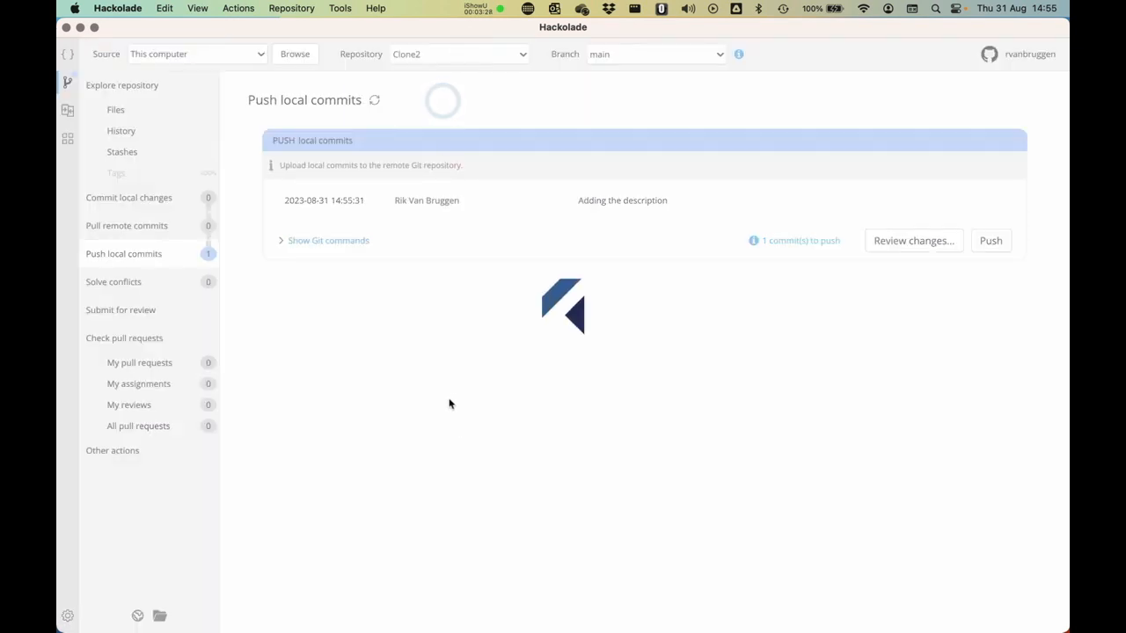
pyautogui.click(119, 112)
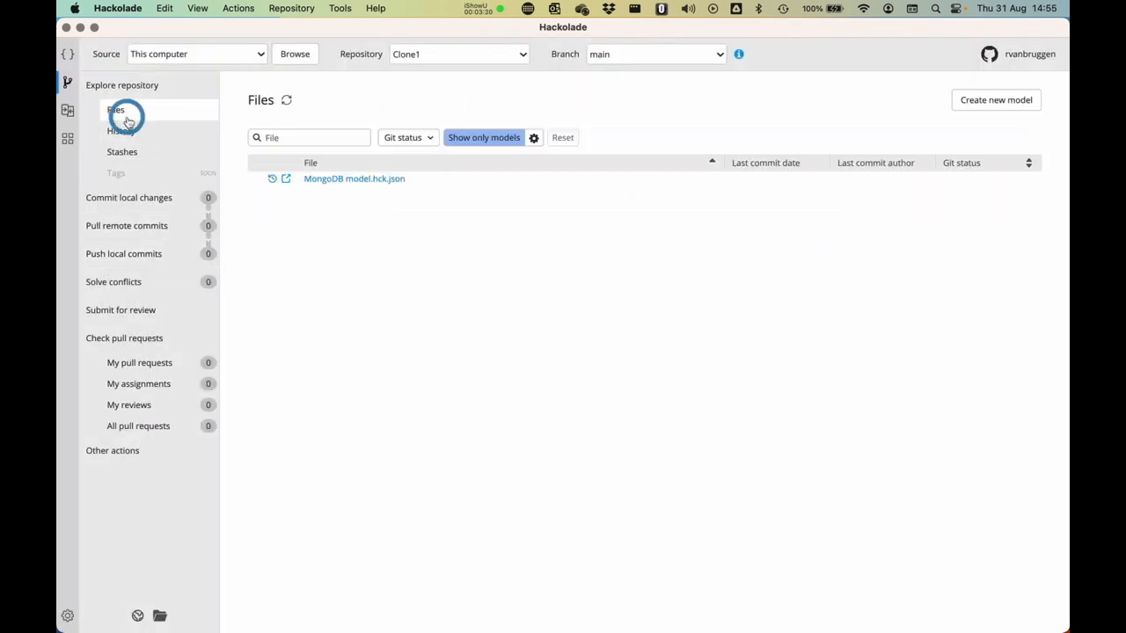
pyautogui.click(345, 181)
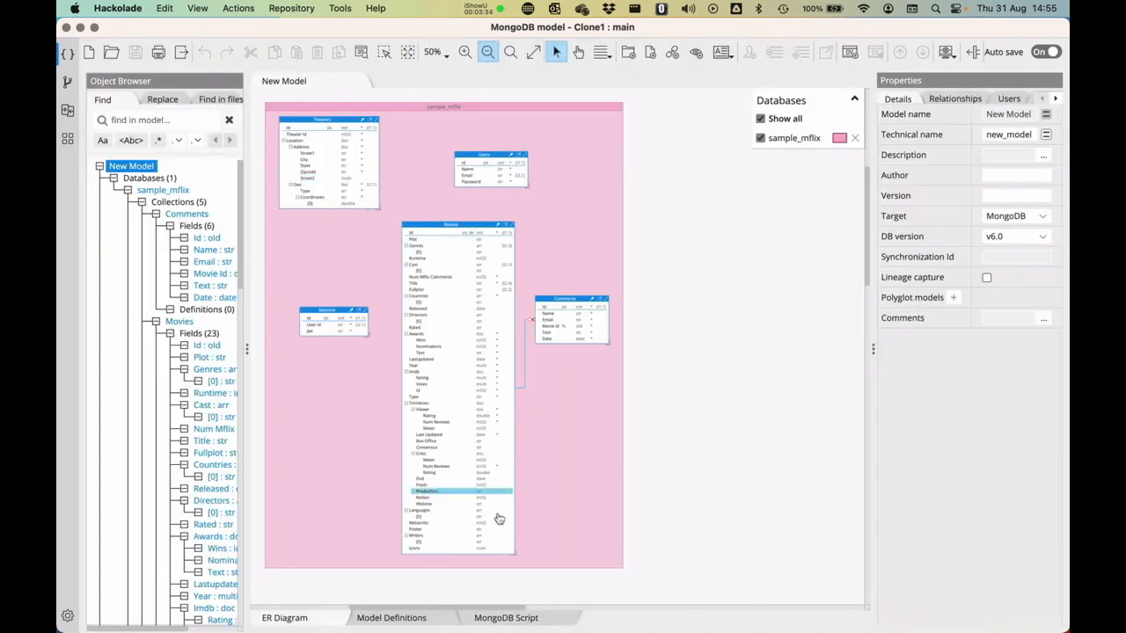
# Set the Movies score field's description to "This is a description added from clone1" and save the model.
pyautogui.click(417, 547)
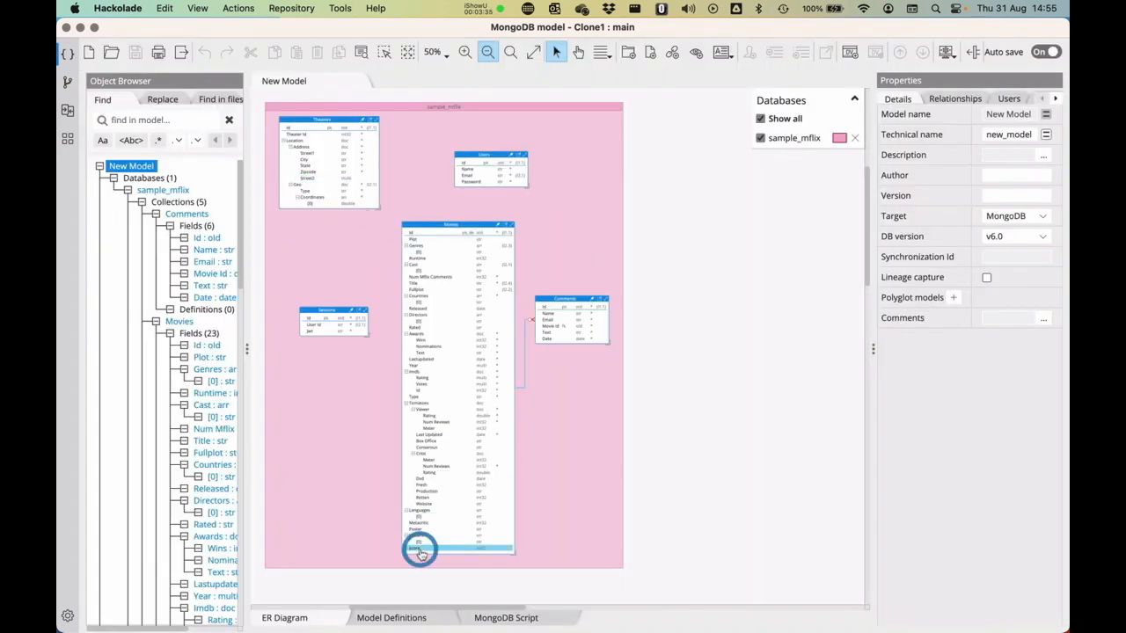
pyautogui.click(1037, 261)
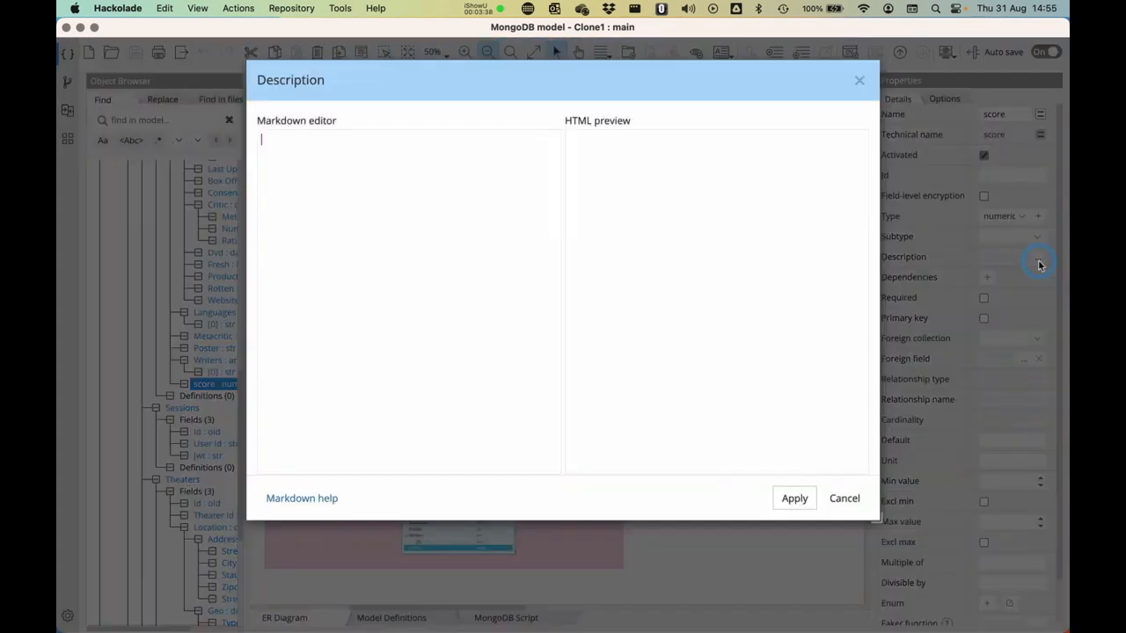
pyautogui.write('This is a description added from clone1')
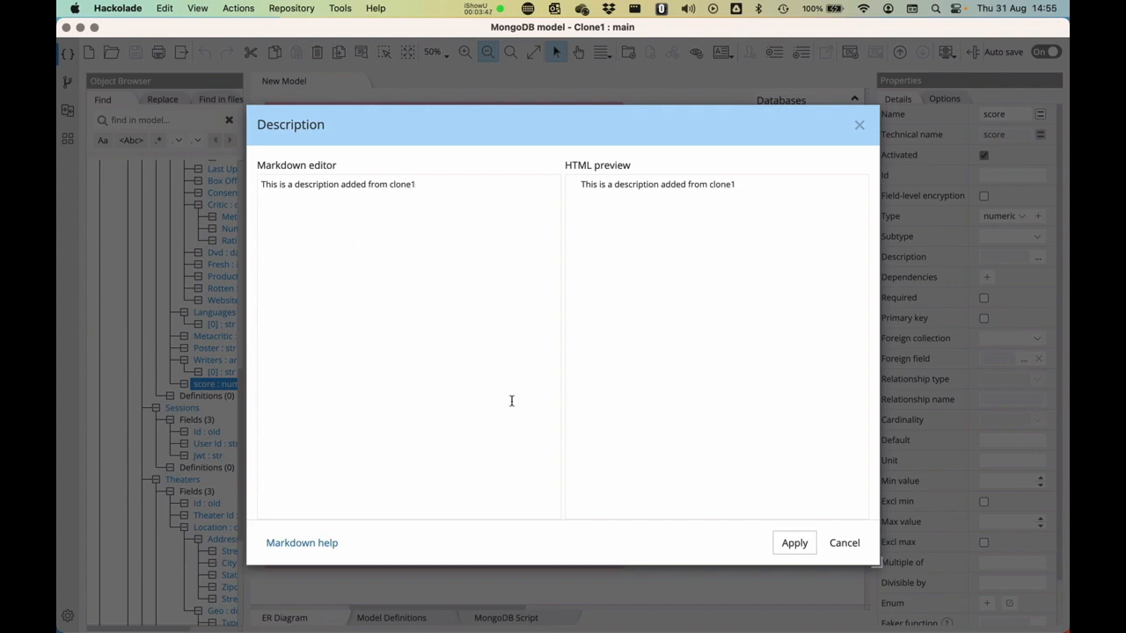
pyautogui.click(796, 545)
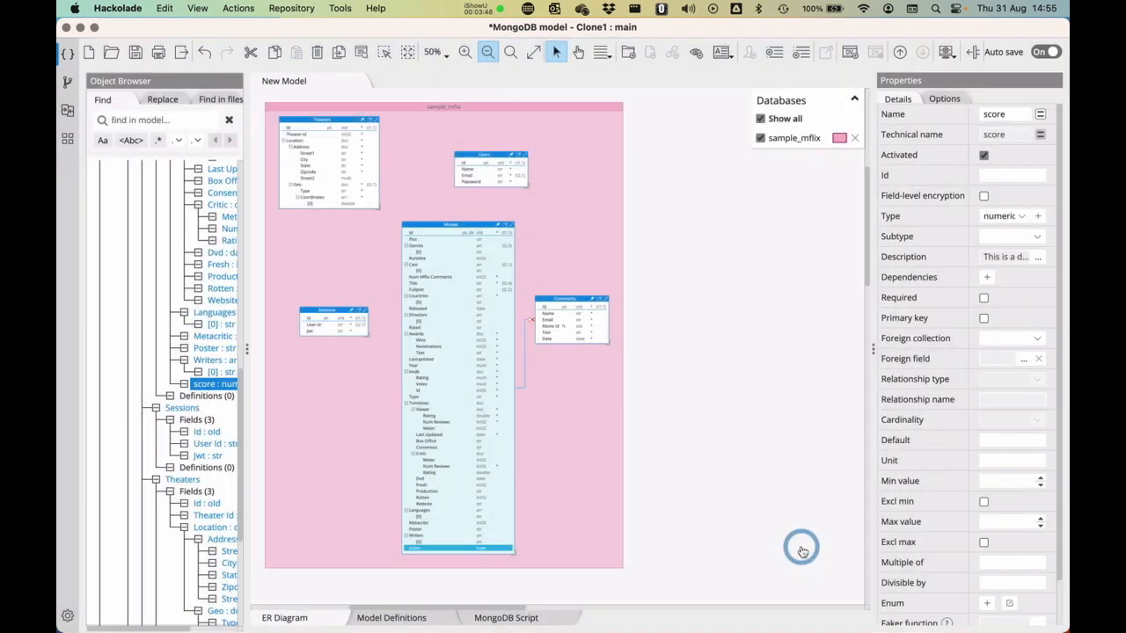
pyautogui.press('super+s')
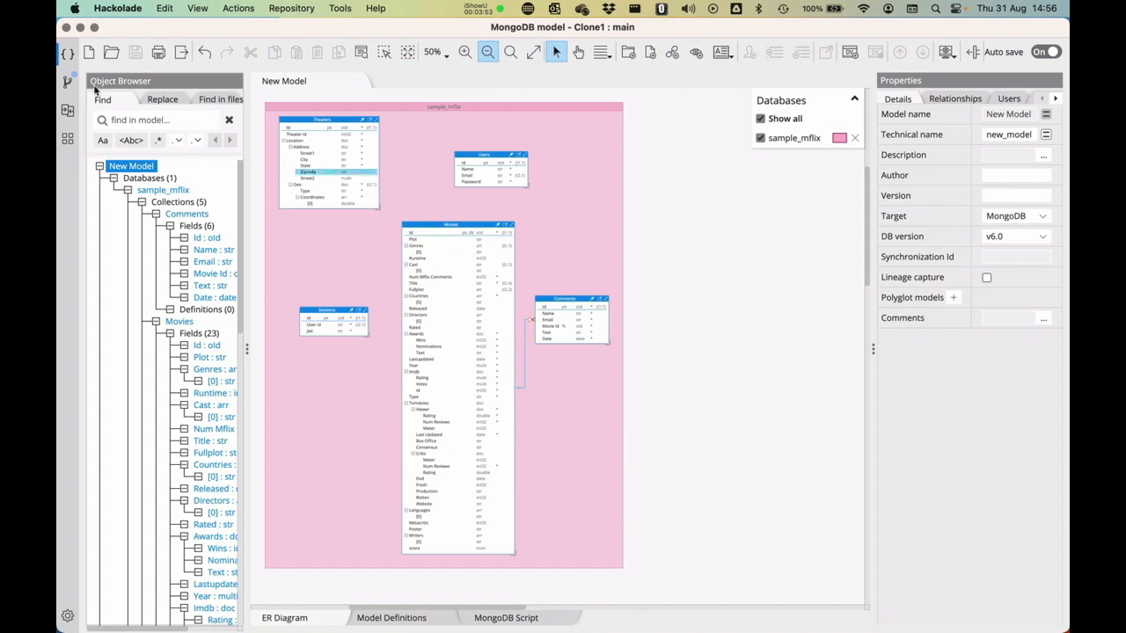
# Commit all of Clone1's local changes on main with the message "Added the real description to clone1" and push them.
pyautogui.click(67, 81)
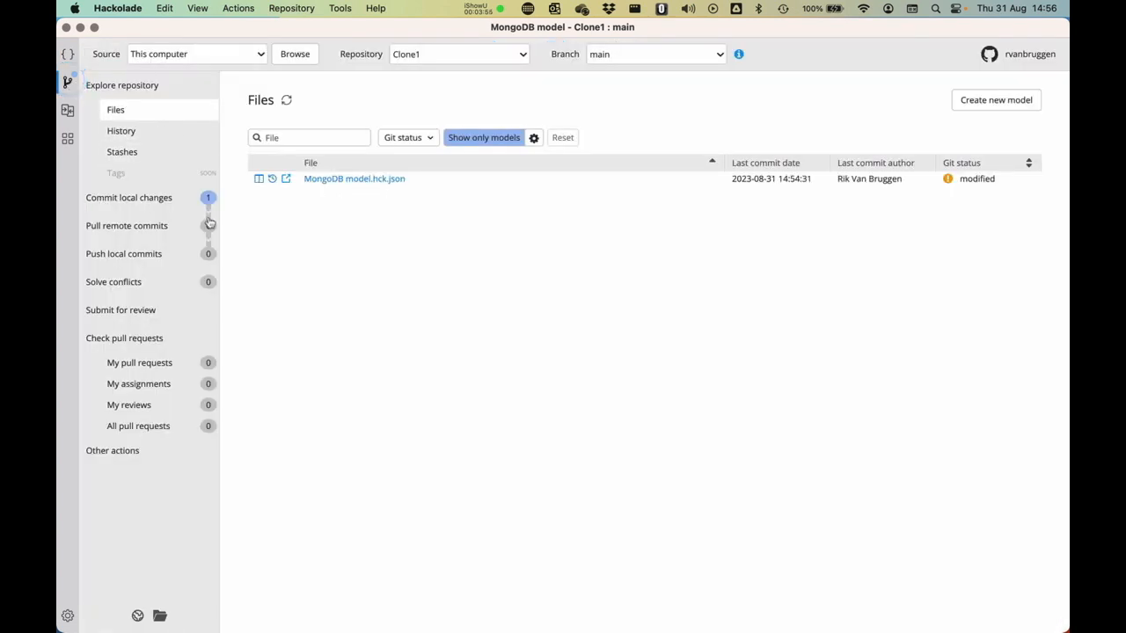
pyautogui.click(137, 205)
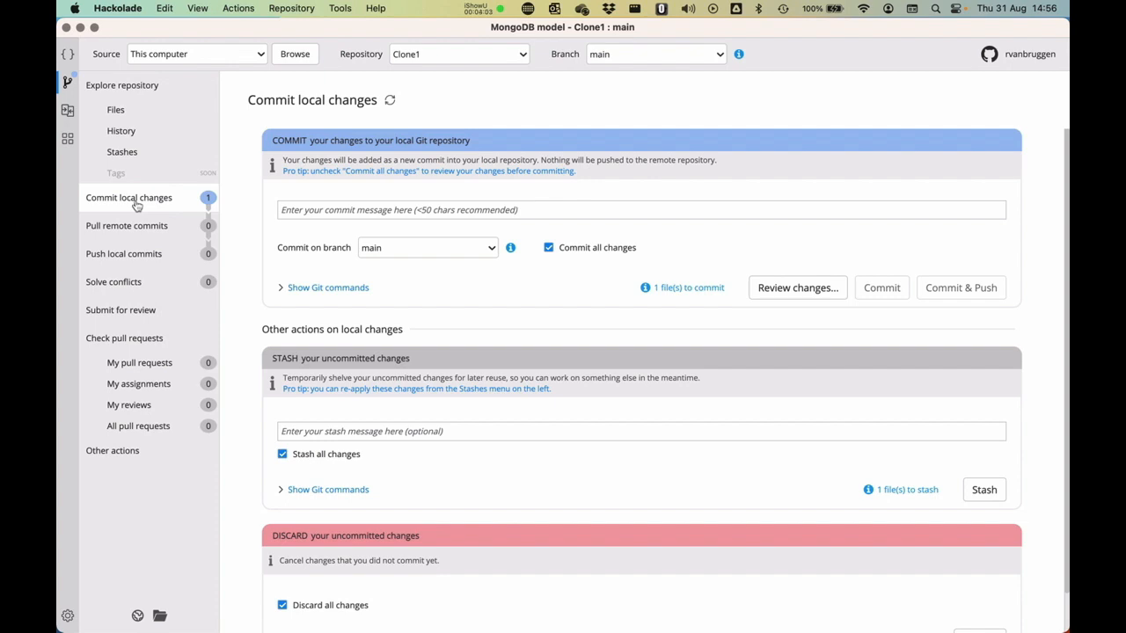
pyautogui.click(297, 207)
pyautogui.write('A')
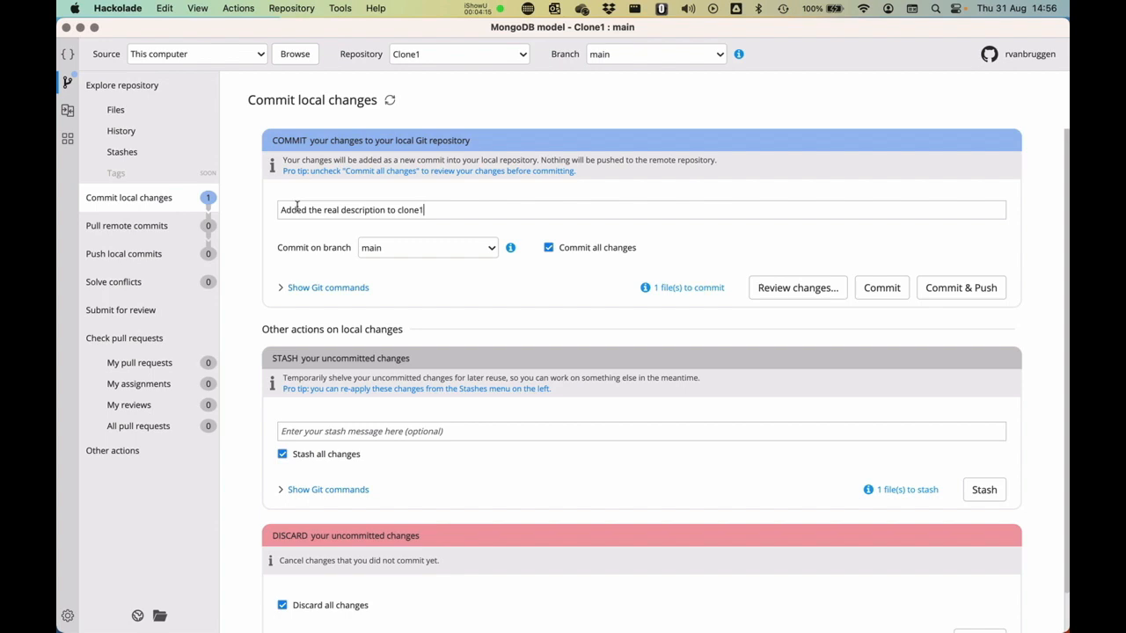
pyautogui.click(973, 290)
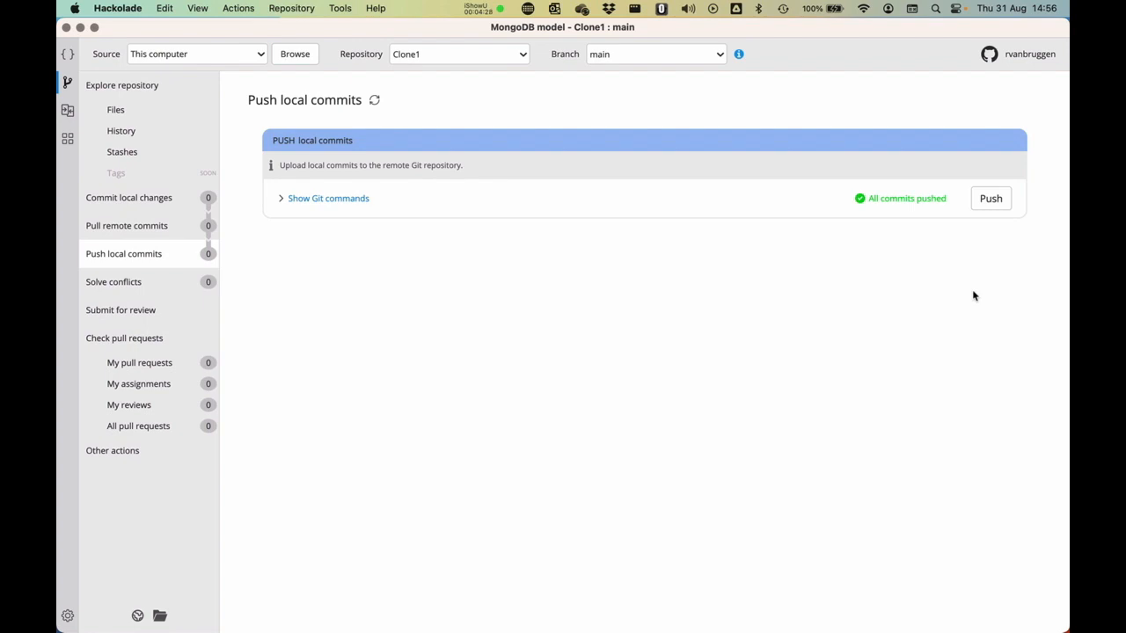
# Reopen MongoDB model.hck.json from the Clone1 files and examine the description of the Movies collection's score field.
pyautogui.click(115, 109)
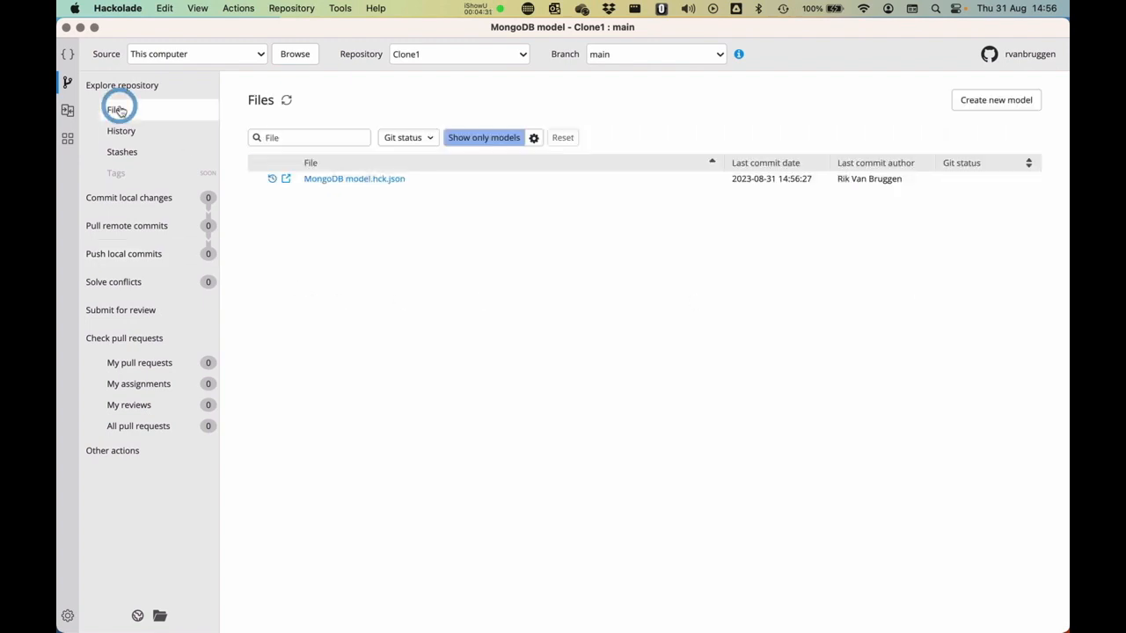
pyautogui.click(479, 314)
pyautogui.click(372, 179)
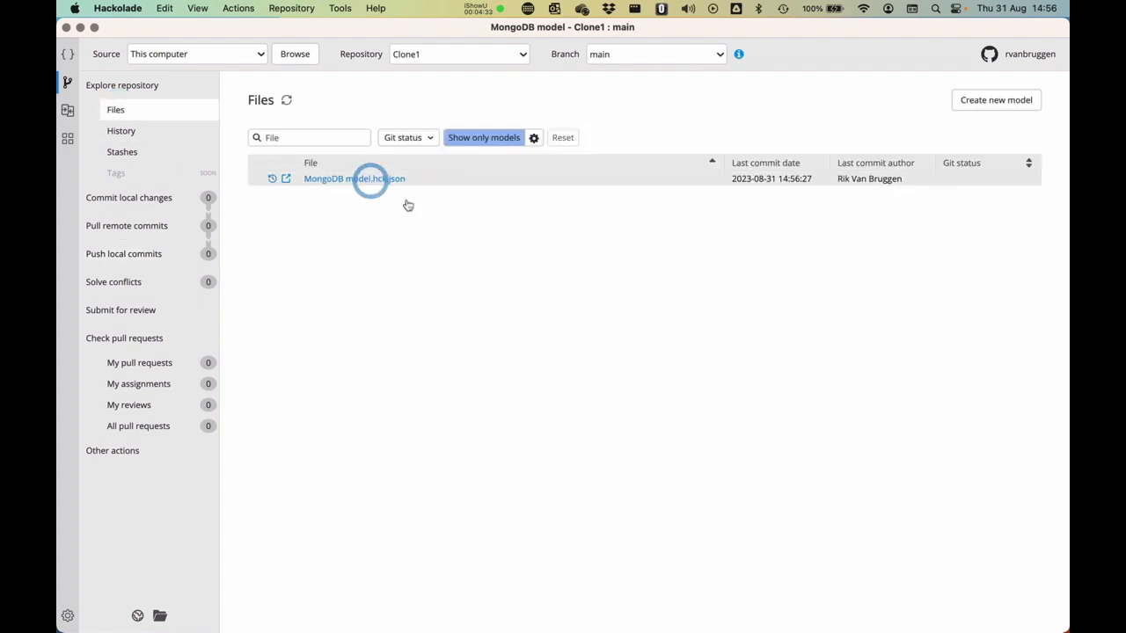
pyautogui.click(453, 550)
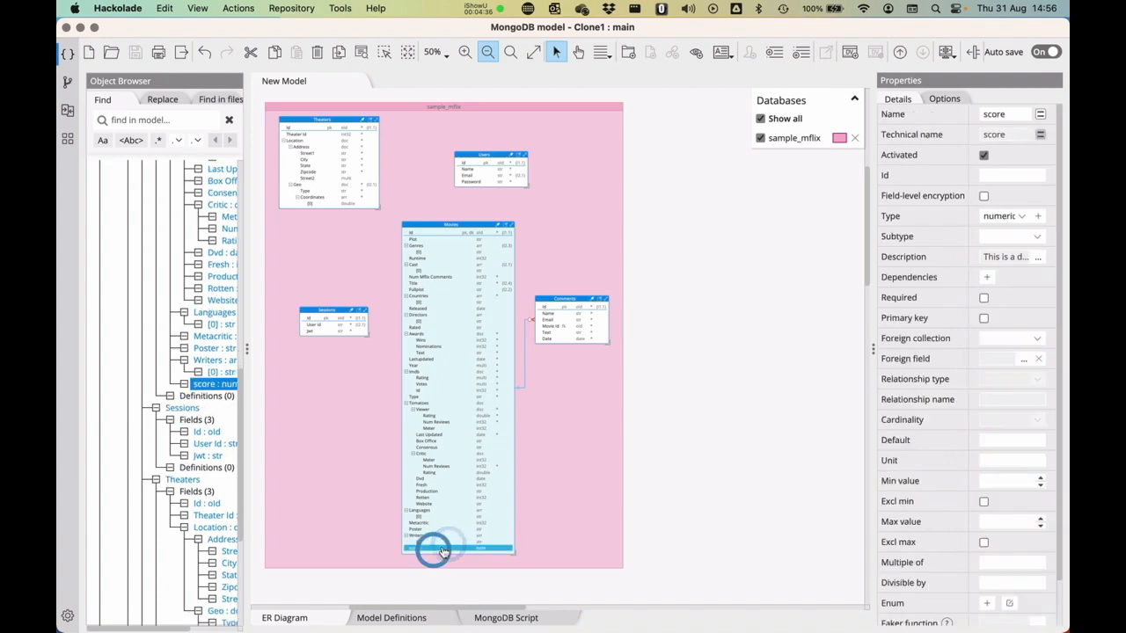
pyautogui.click(1035, 257)
pyautogui.tripleClick(395, 217)
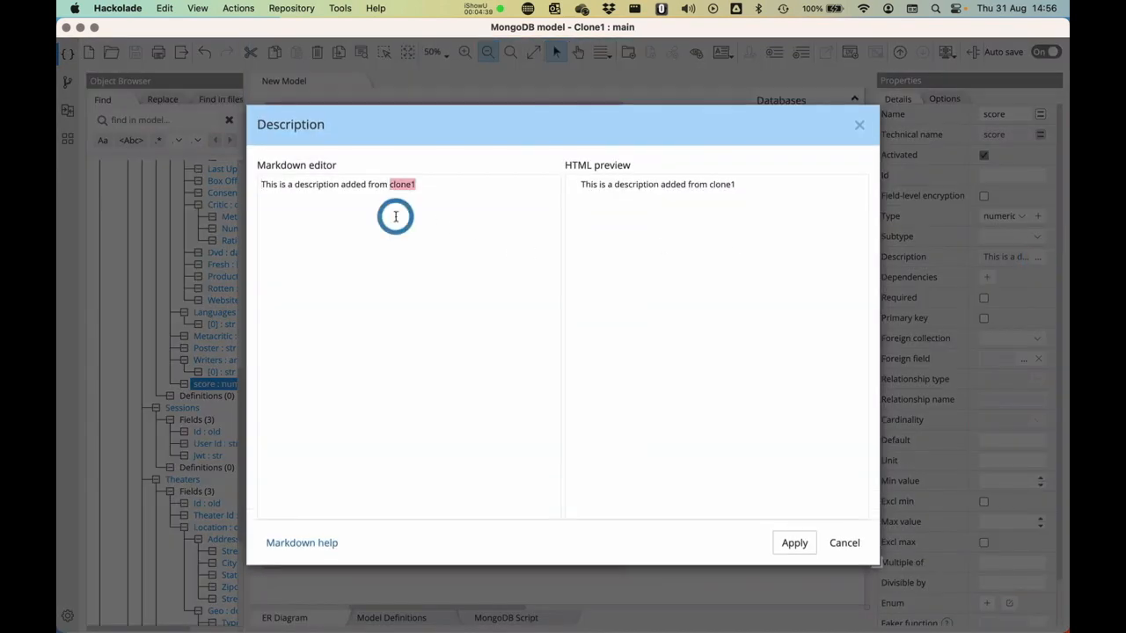
# Dismiss the description unchanged, close the Clone1 model and switch to the Clone2 repository.
pyautogui.click(844, 543)
pyautogui.click(717, 417)
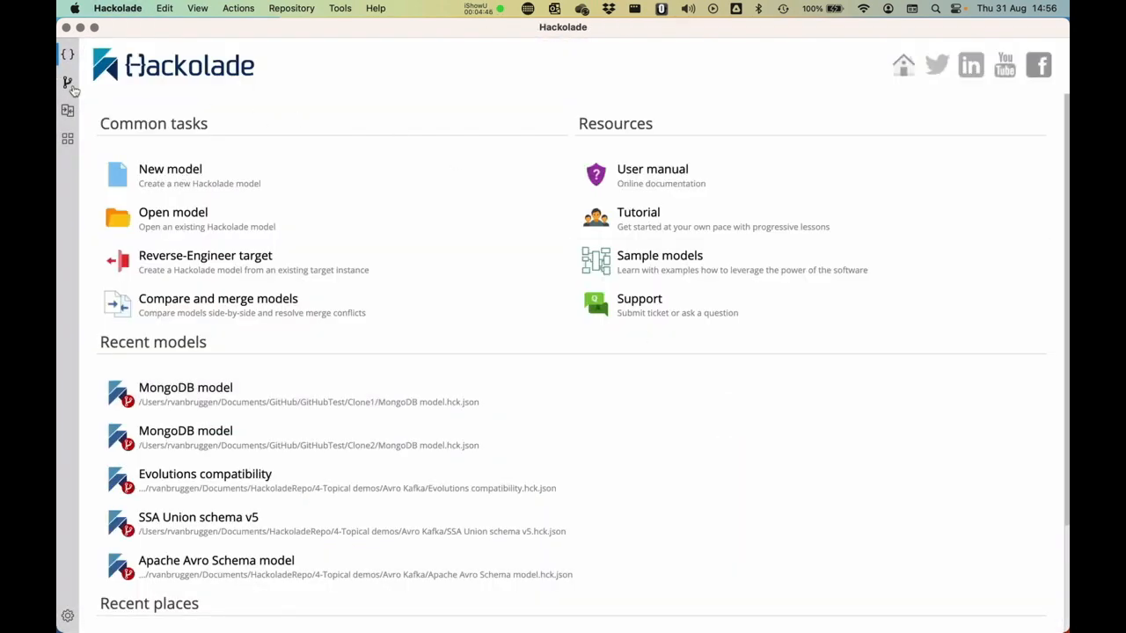
pyautogui.click(68, 84)
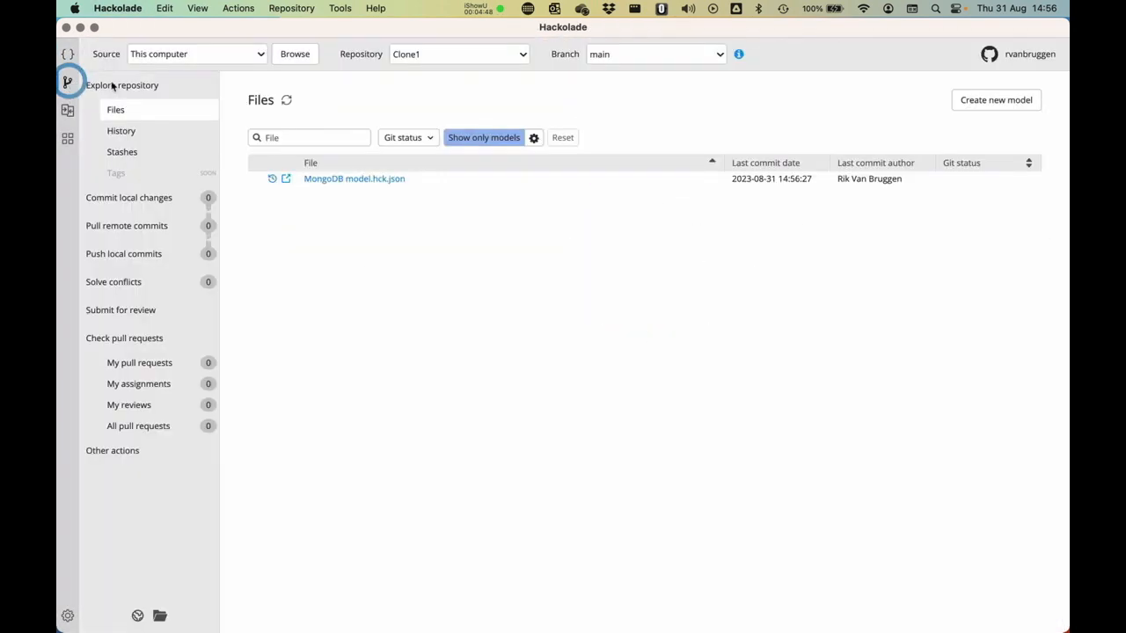
pyautogui.click(422, 54)
pyautogui.click(417, 107)
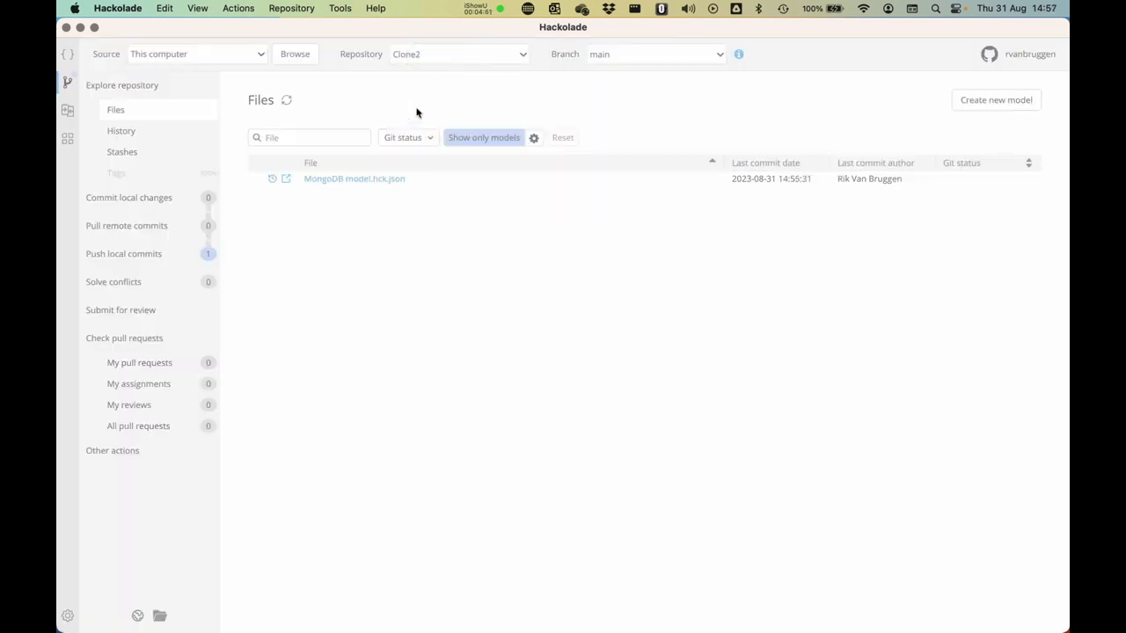
# Review Clone2's local commits awaiting push, pull the remote commit into main and open the conflict resolution for the merge.
pyautogui.click(138, 257)
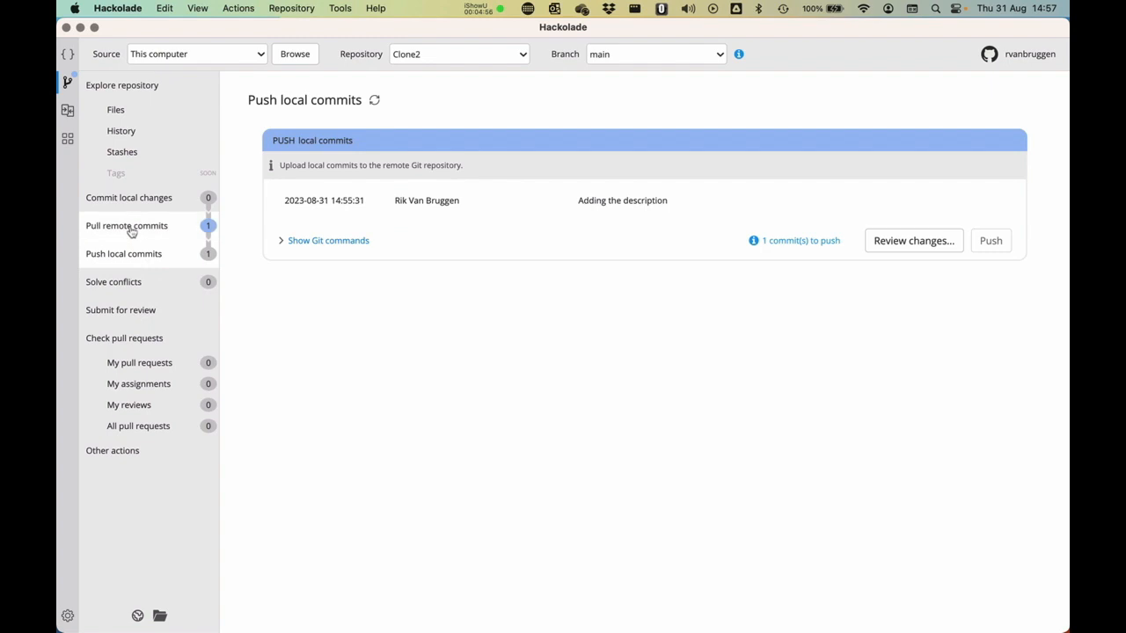
pyautogui.click(145, 229)
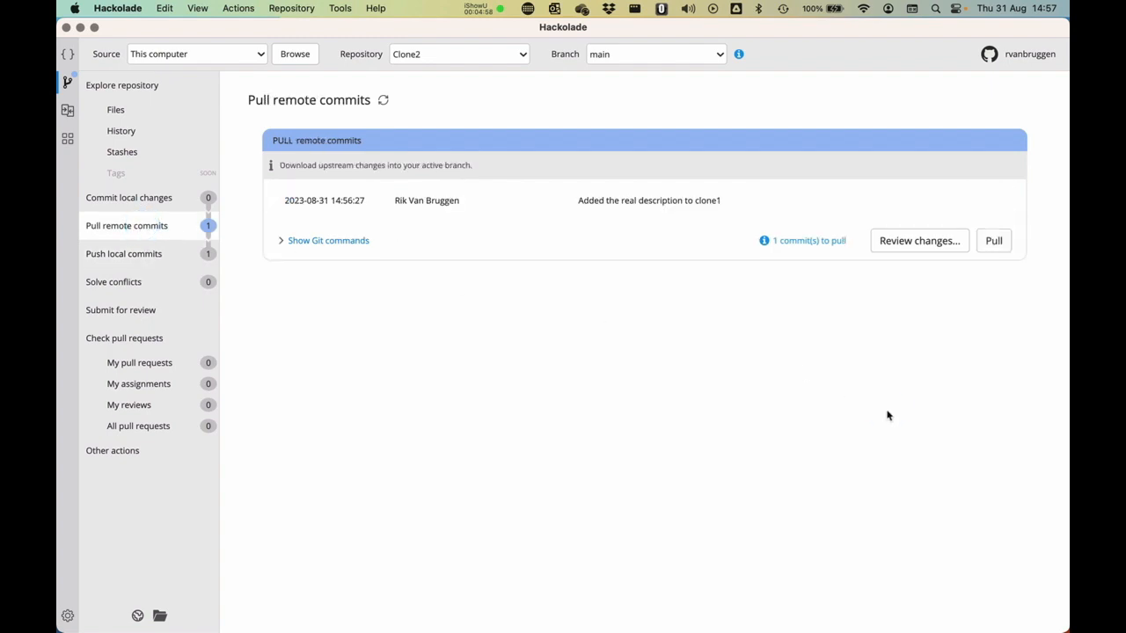
pyautogui.click(993, 240)
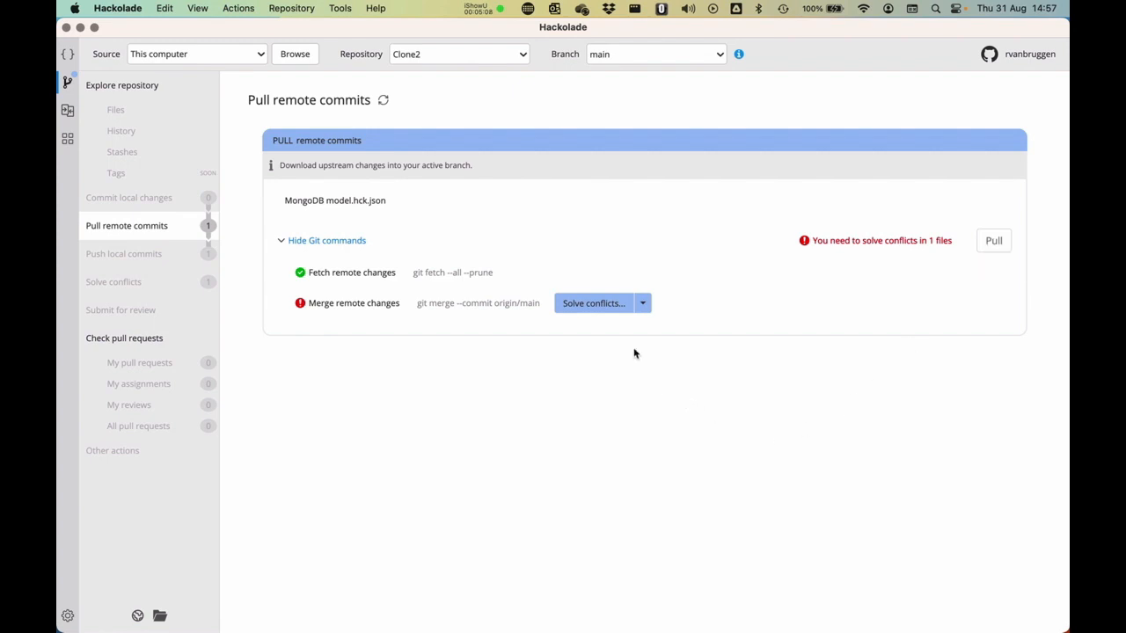
pyautogui.click(605, 306)
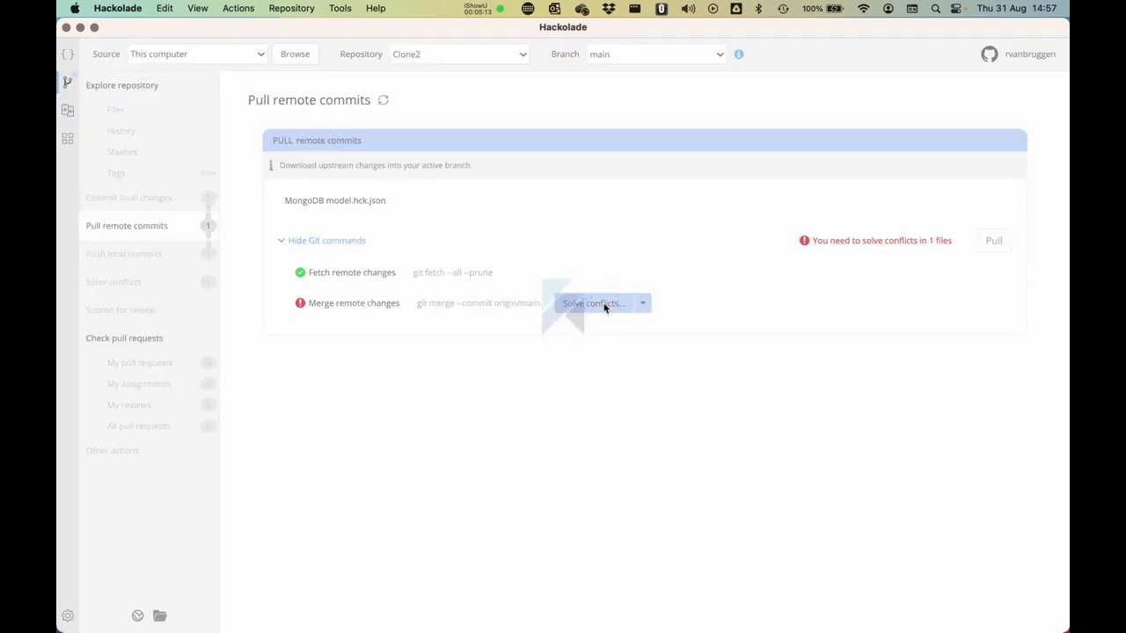
# Compare the full score descriptions from the "Adding the description" and "Added the real description to clone1" commits.
pyautogui.scroll(-5, 621, 299)
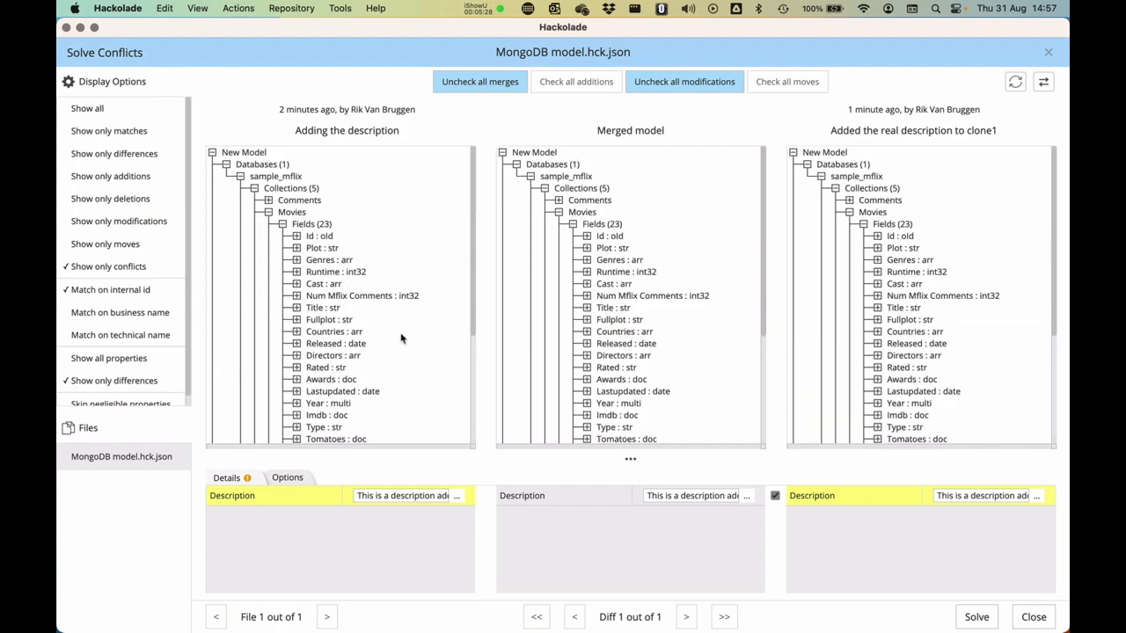
pyautogui.click(460, 498)
pyautogui.click(398, 164)
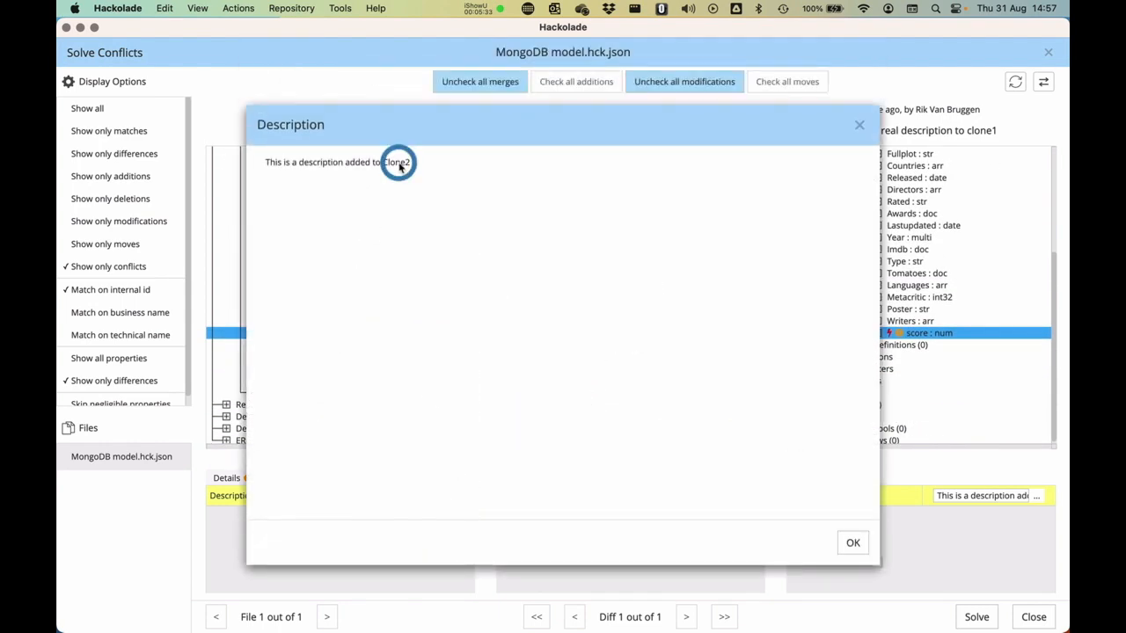
pyautogui.click(852, 543)
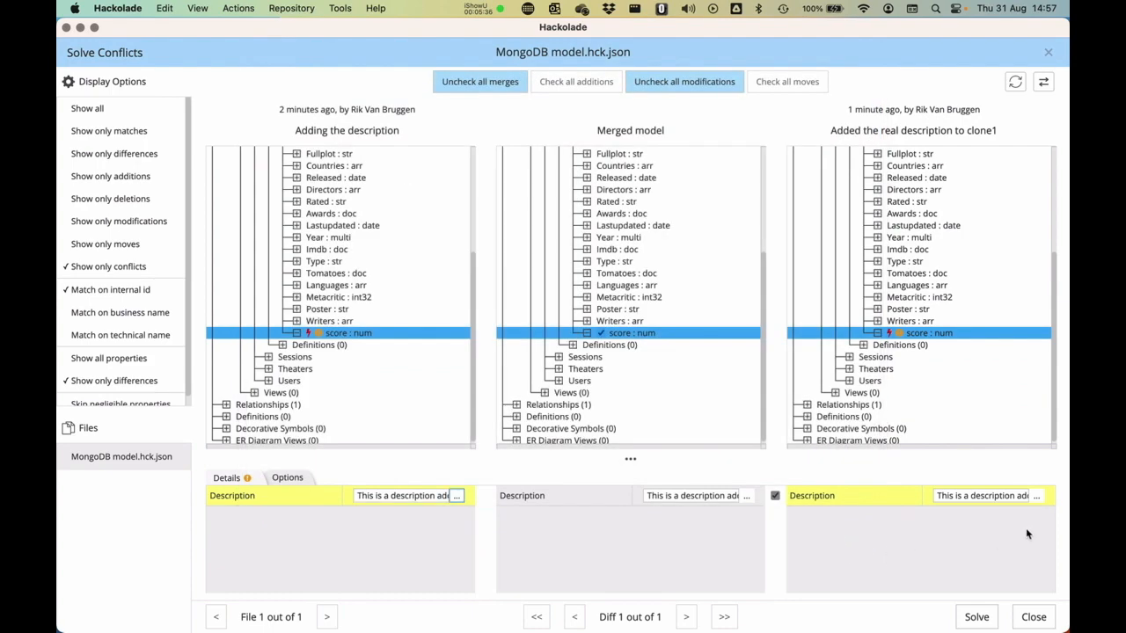
pyautogui.click(1036, 495)
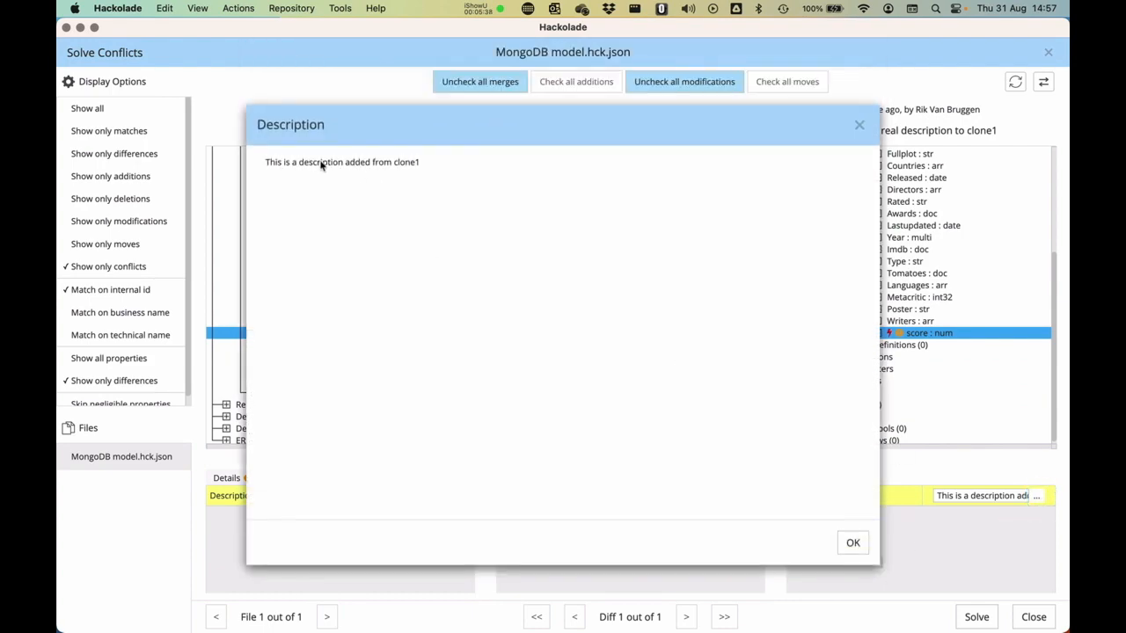
pyautogui.click(852, 543)
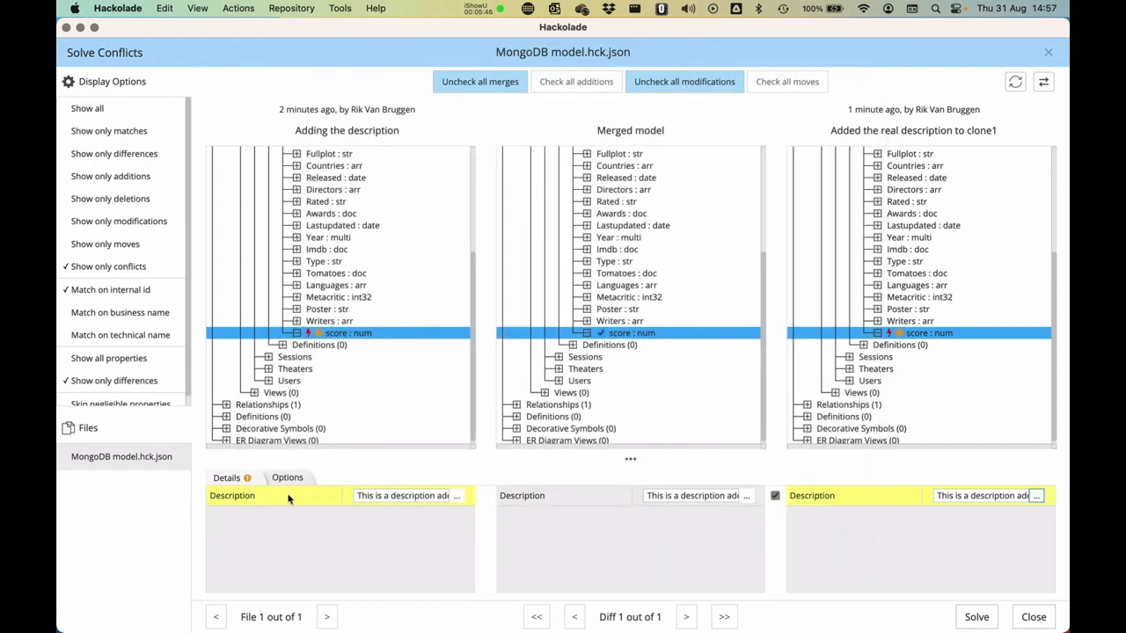
pyautogui.click(900, 536)
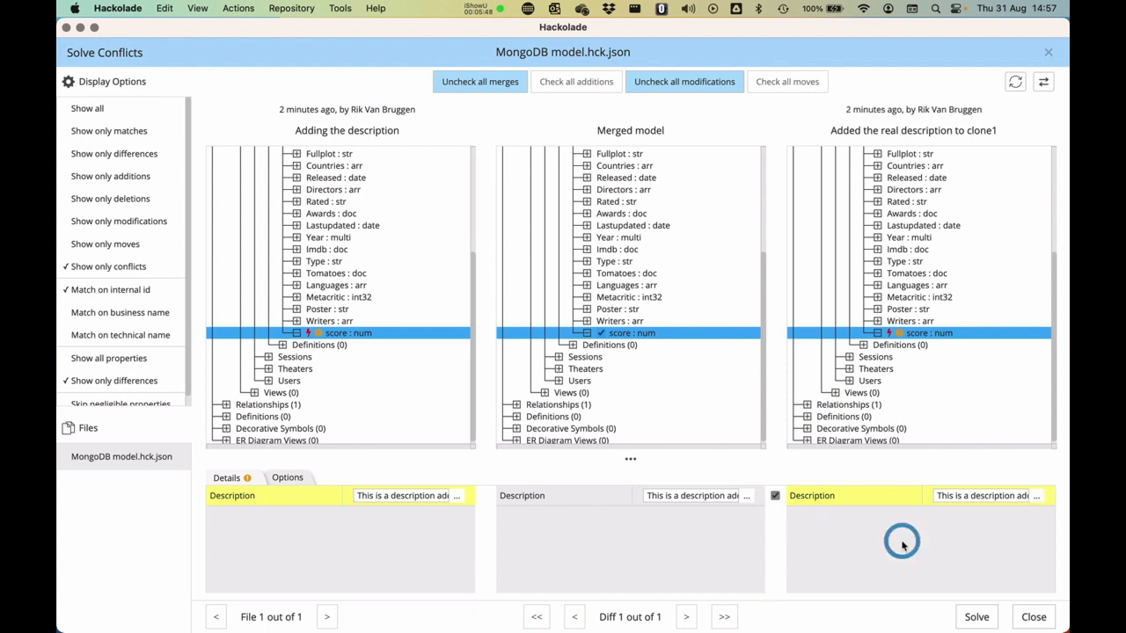
# Solve the conflict by keeping the clone1 description in the merged model, and push Clone2's local commits.
pyautogui.click(774, 495)
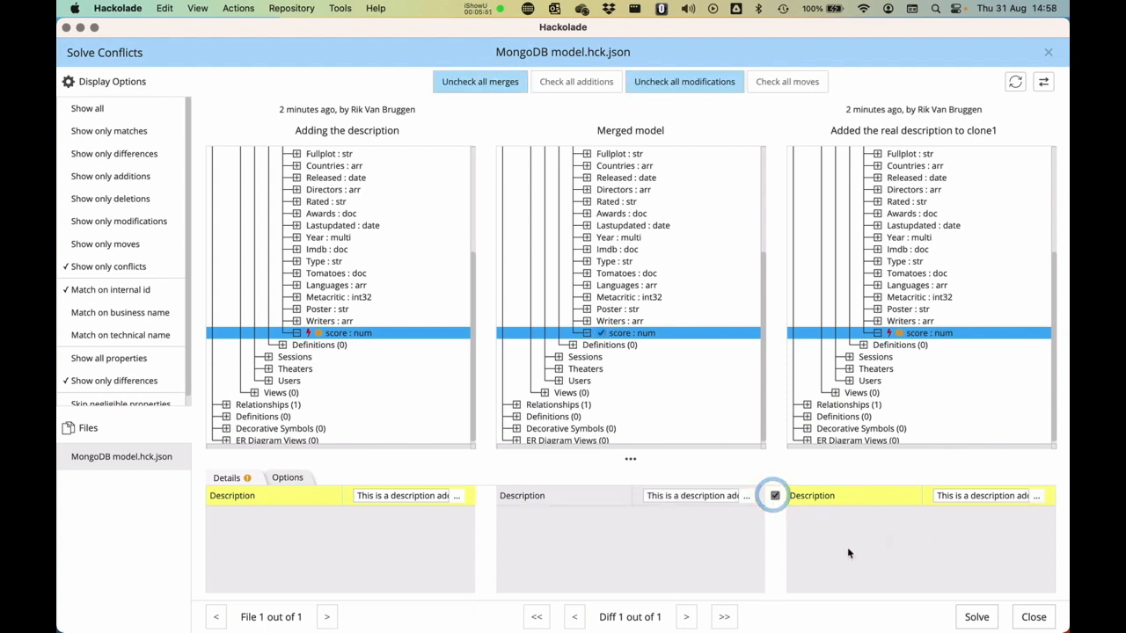
pyautogui.click(973, 617)
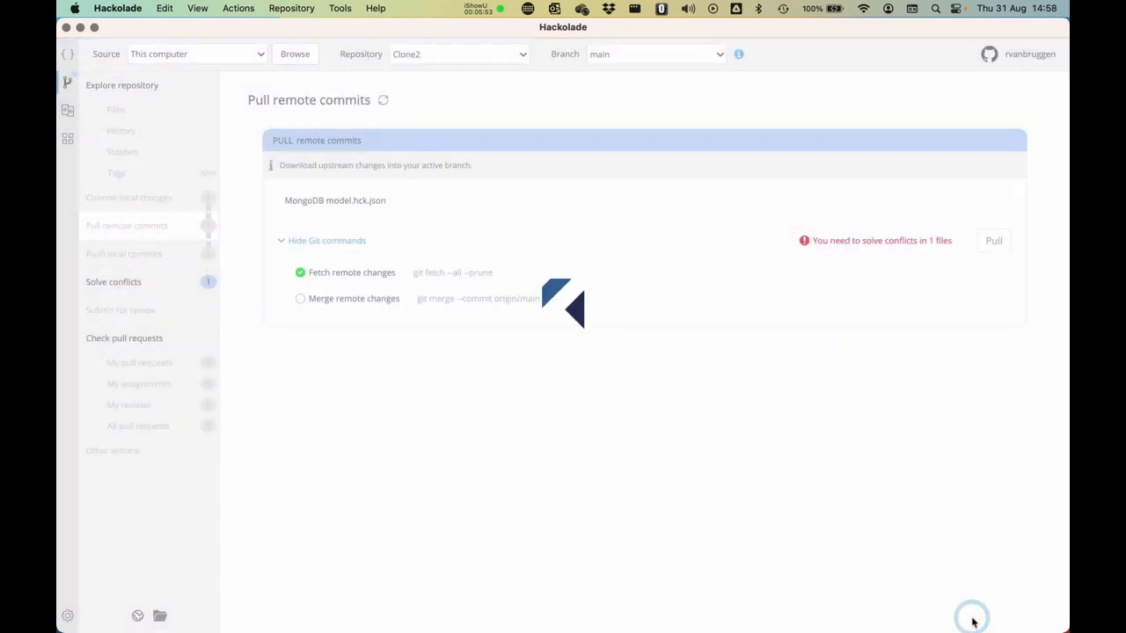
pyautogui.click(138, 254)
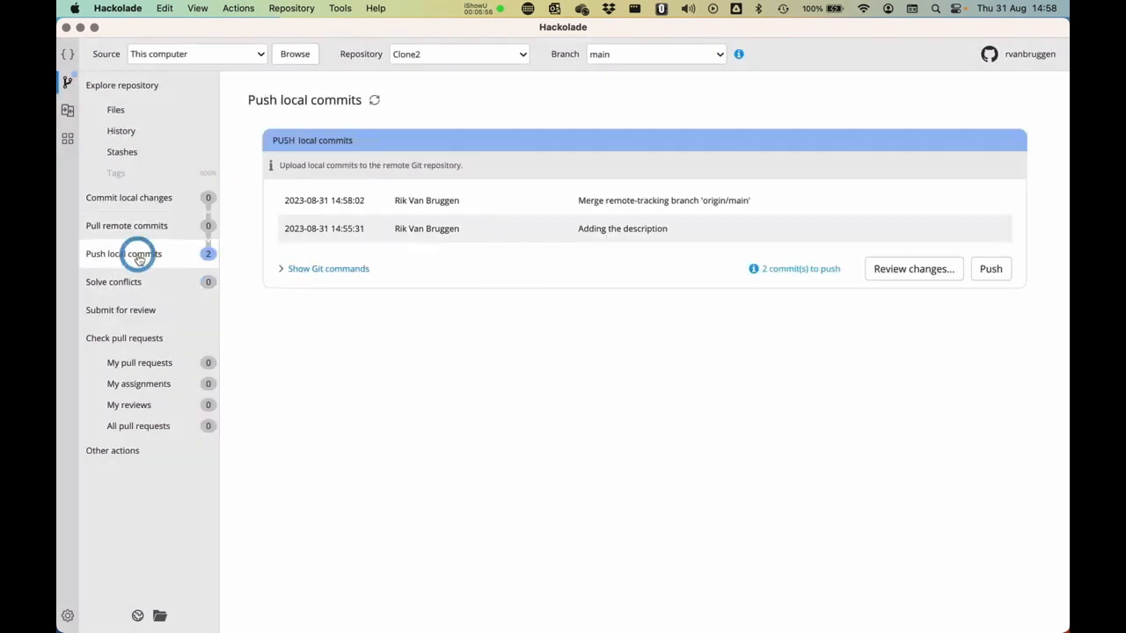
pyautogui.click(991, 269)
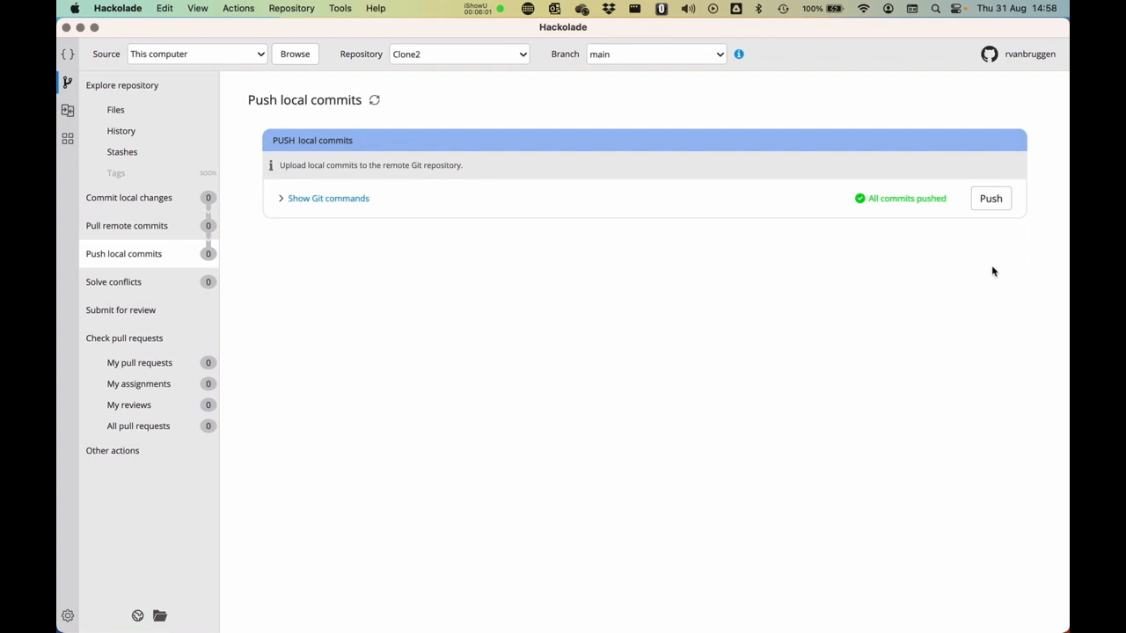
# Open MongoDB model.hck.json from the Clone2 files, examine the Movies score field's description, and close the model.
pyautogui.click(139, 107)
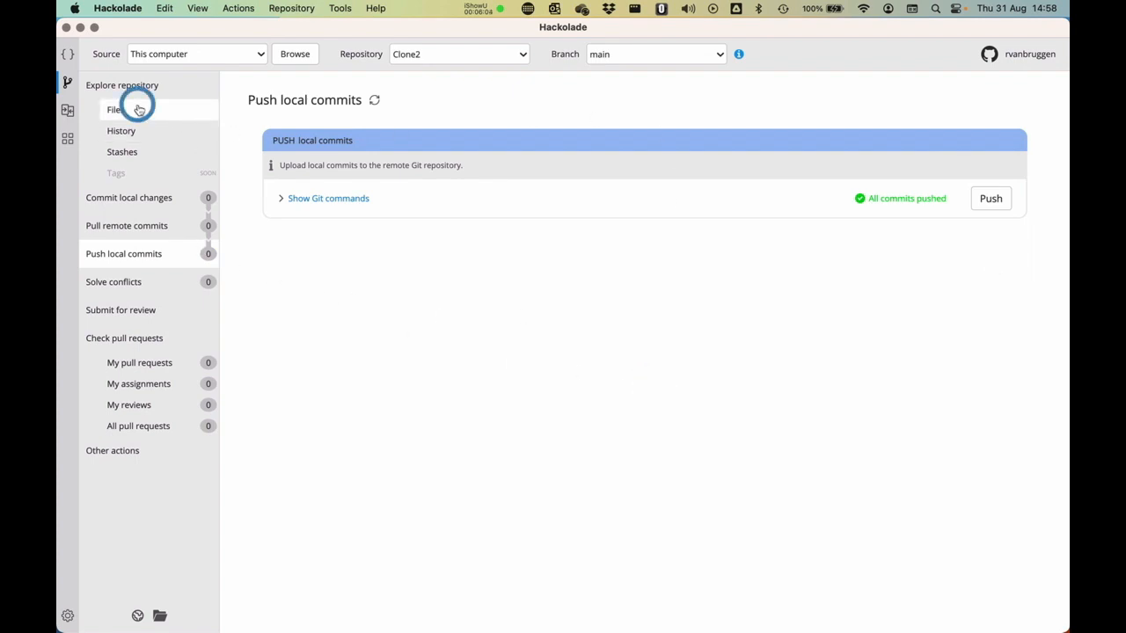
pyautogui.click(382, 181)
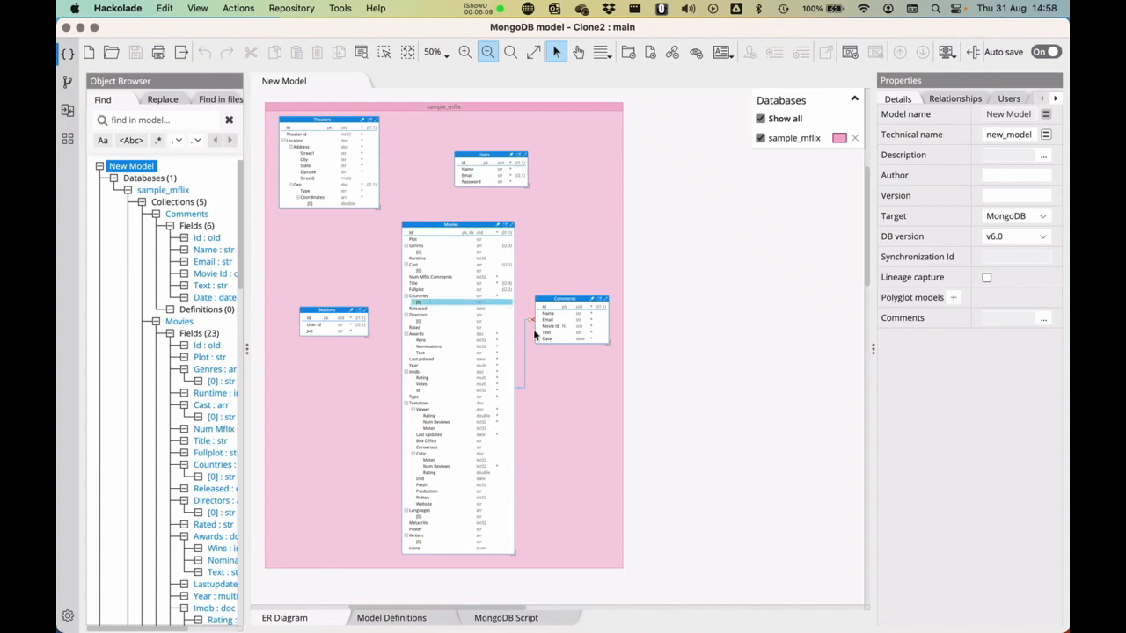
pyautogui.click(440, 548)
pyautogui.click(1038, 257)
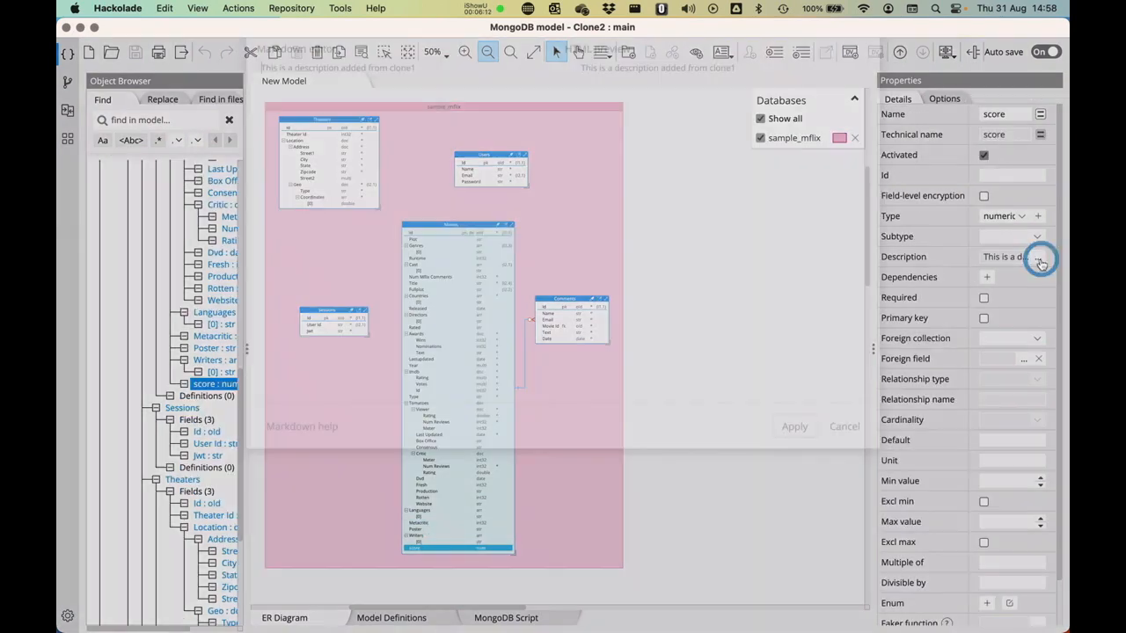
pyautogui.tripleClick(441, 183)
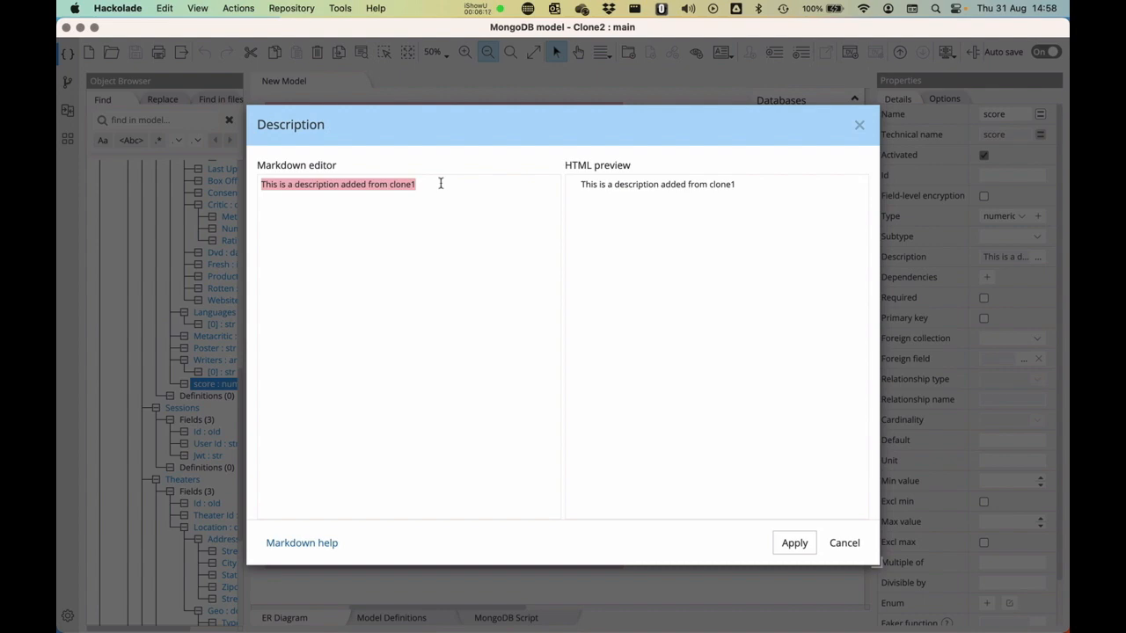
pyautogui.click(844, 543)
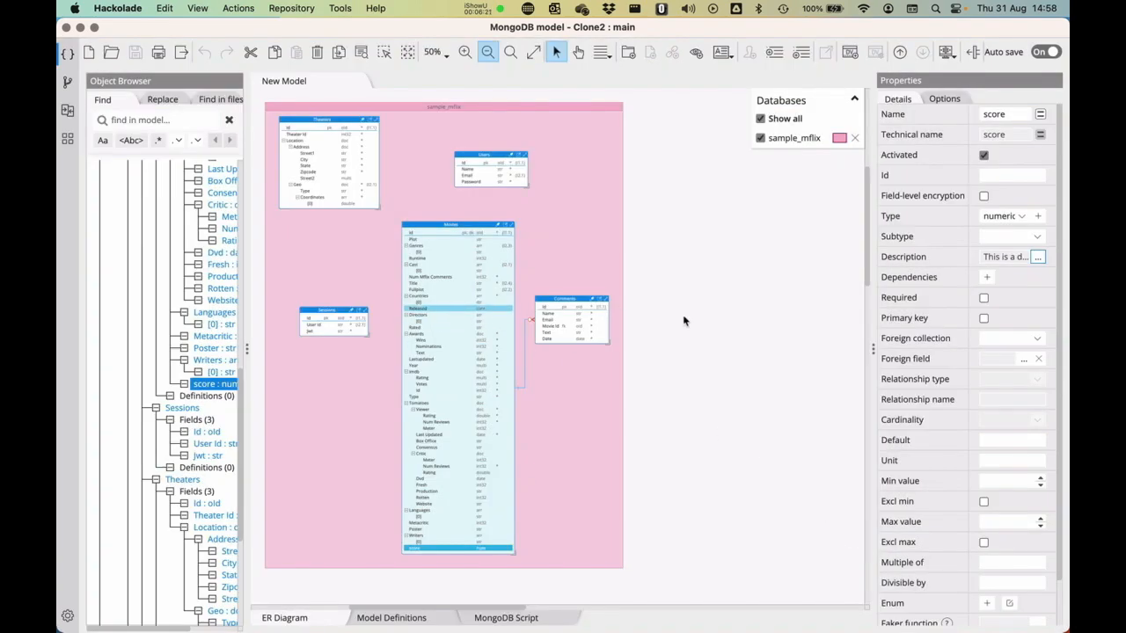
pyautogui.click(766, 329)
pyautogui.press('super+w')
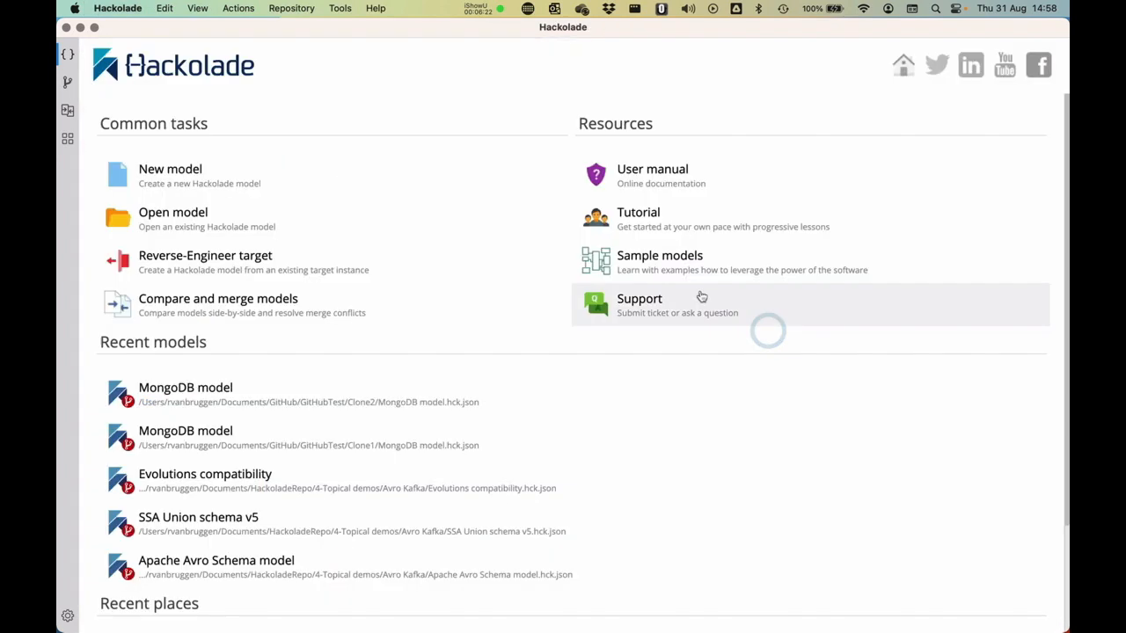
# Switch to the Clone1 repository and pull the remote commits into its main branch.
pyautogui.click(67, 81)
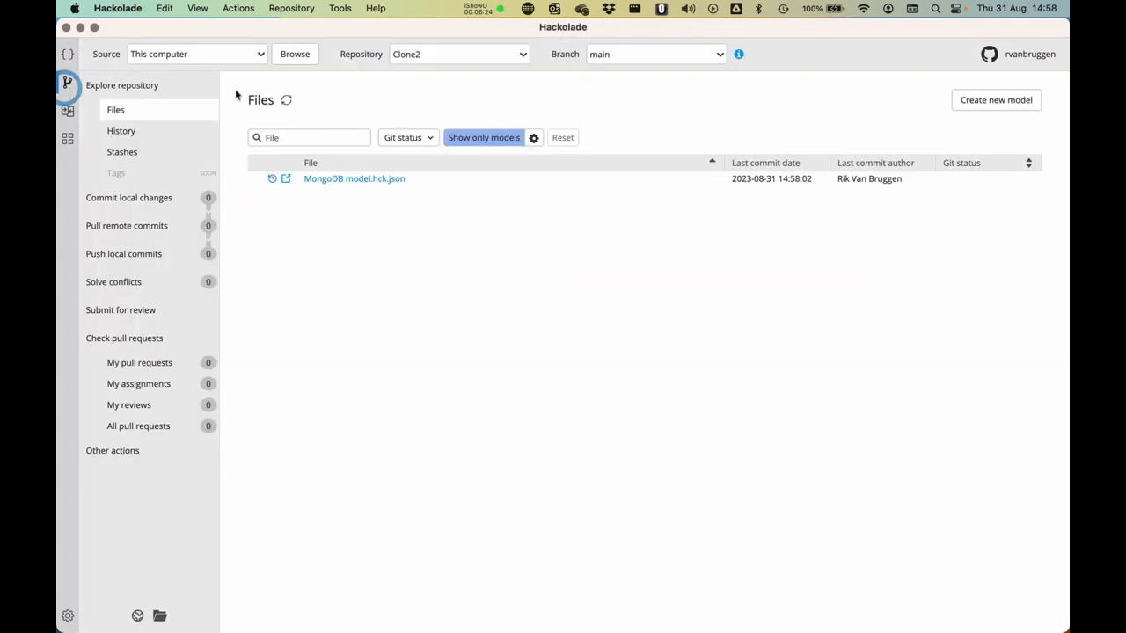
pyautogui.click(444, 55)
pyautogui.click(432, 106)
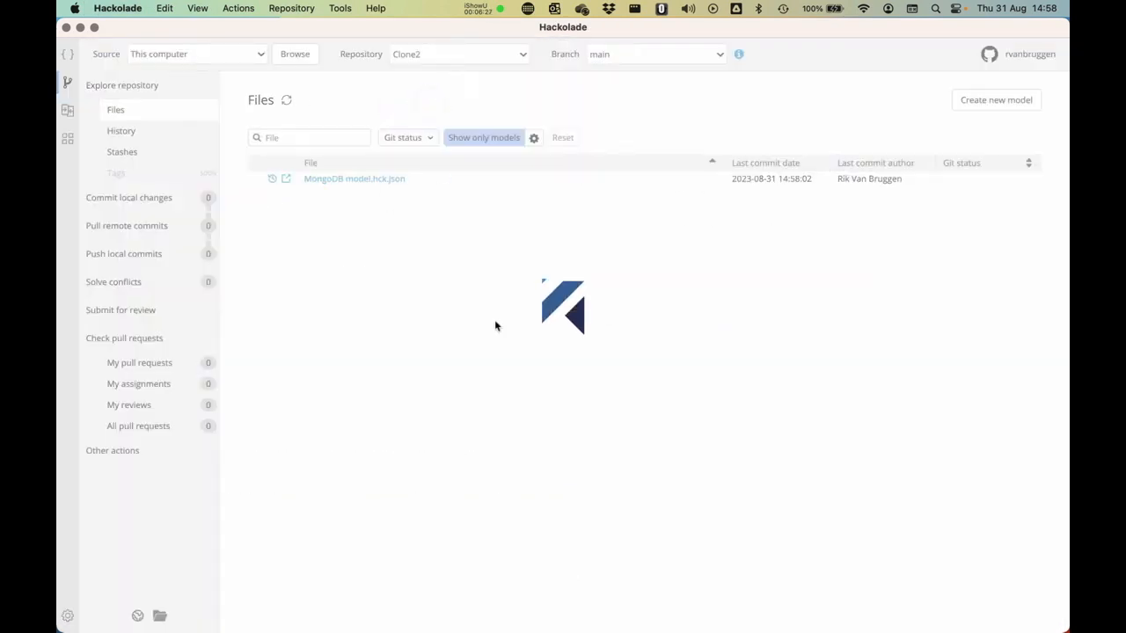
pyautogui.click(129, 226)
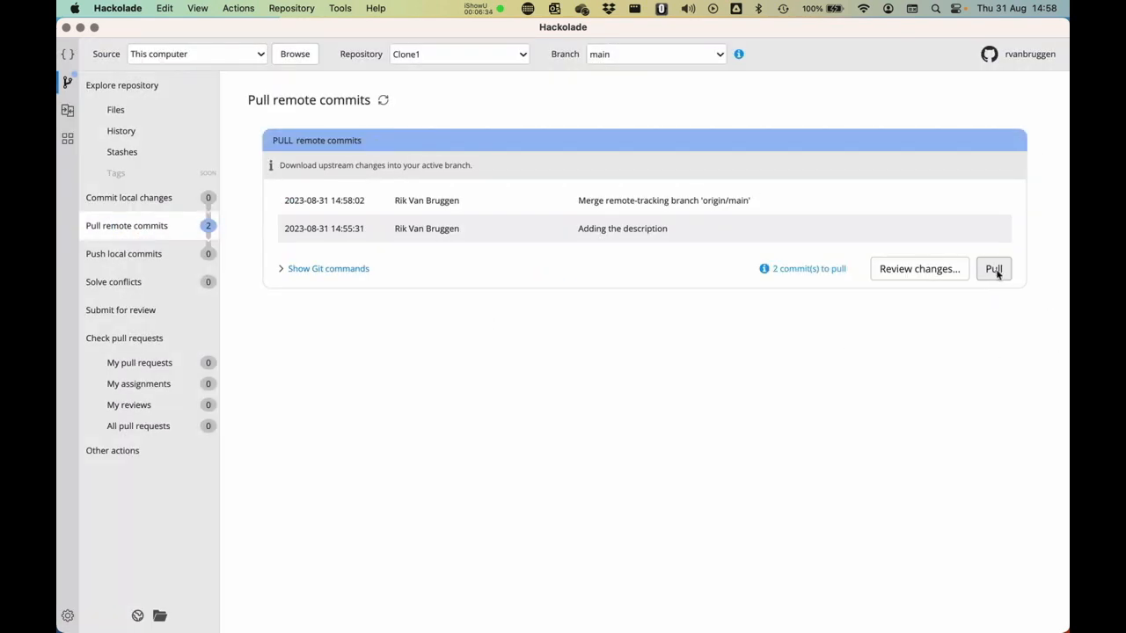
pyautogui.click(549, 326)
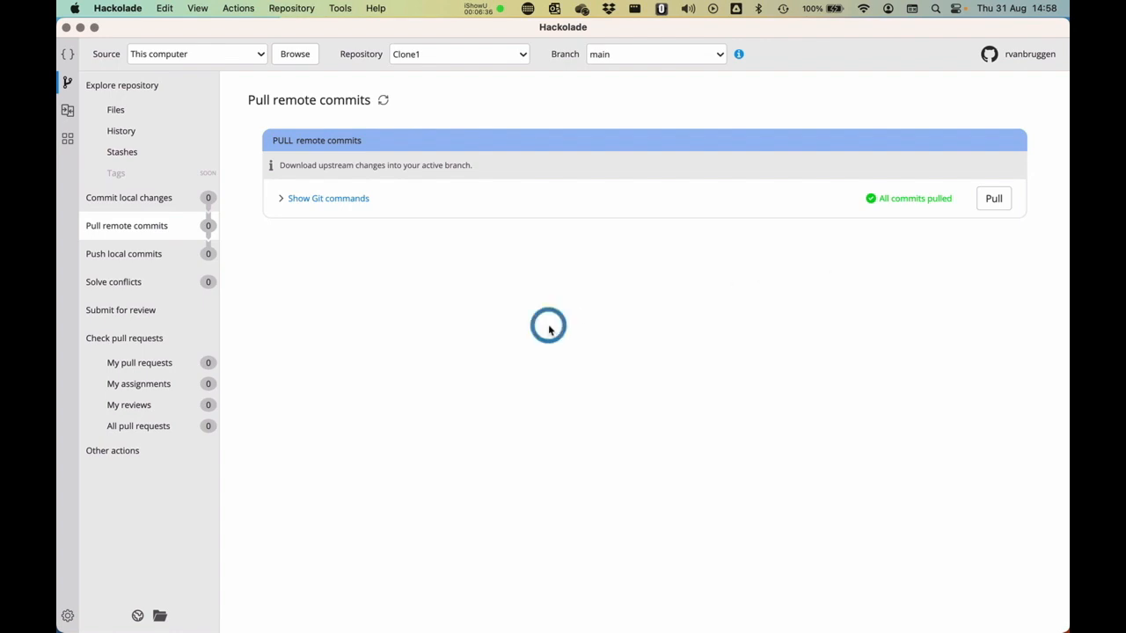
# Open MongoDB model.hck.json from the Clone1 files, check the Movies score field's description, and close the model.
pyautogui.click(115, 110)
pyautogui.click(475, 346)
pyautogui.click(378, 181)
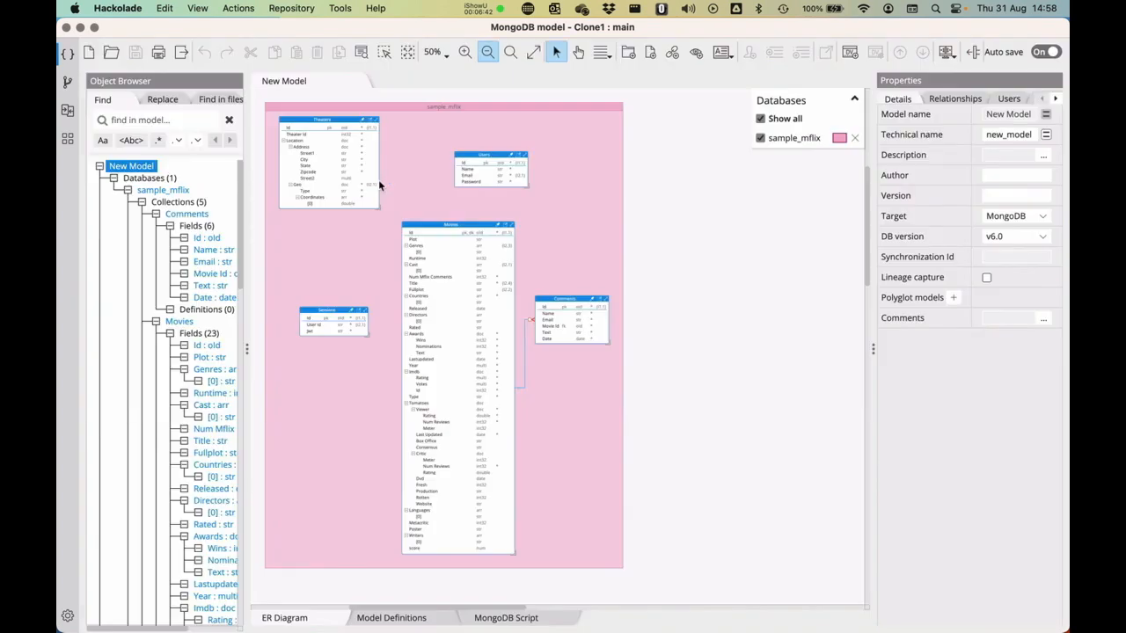
pyautogui.click(420, 550)
pyautogui.click(1038, 256)
pyautogui.tripleClick(391, 187)
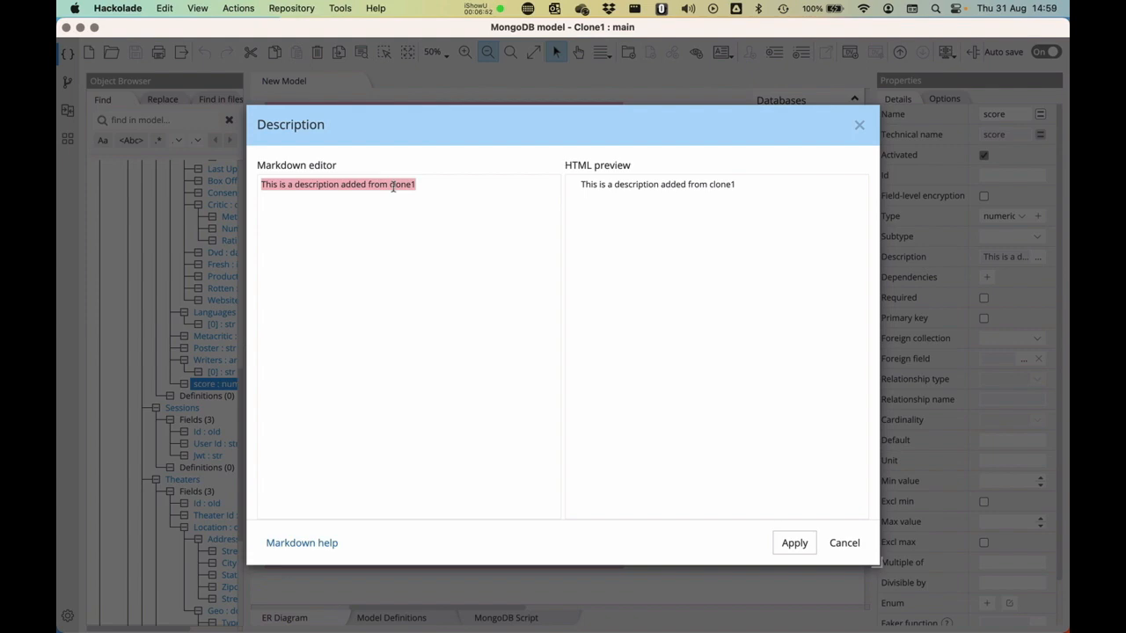
pyautogui.click(850, 545)
pyautogui.click(700, 393)
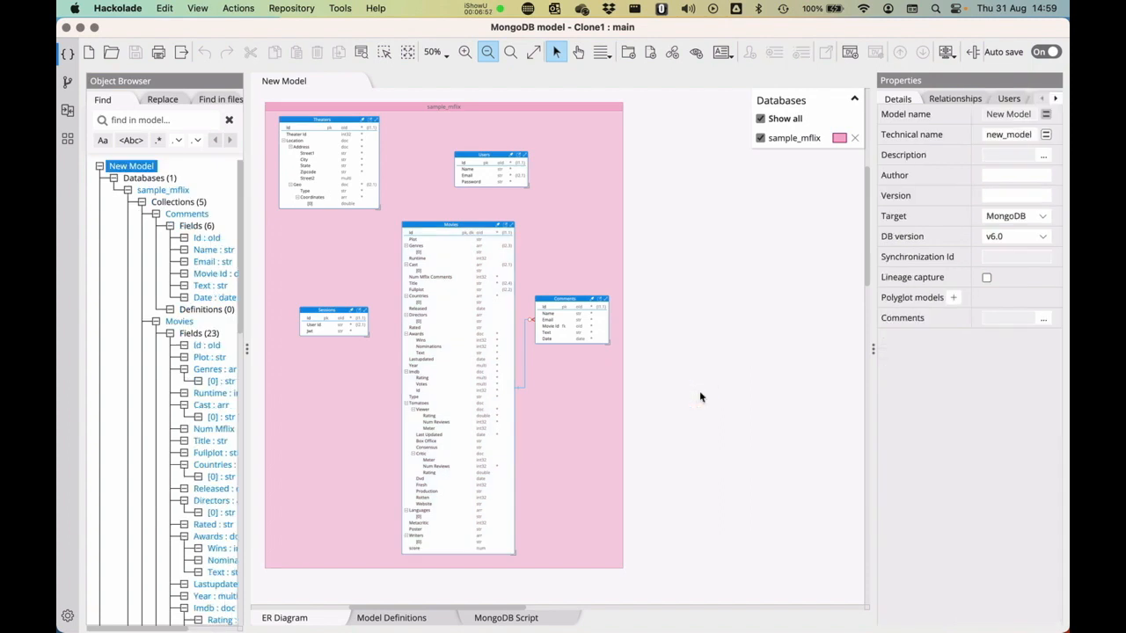
pyautogui.press('super+w')
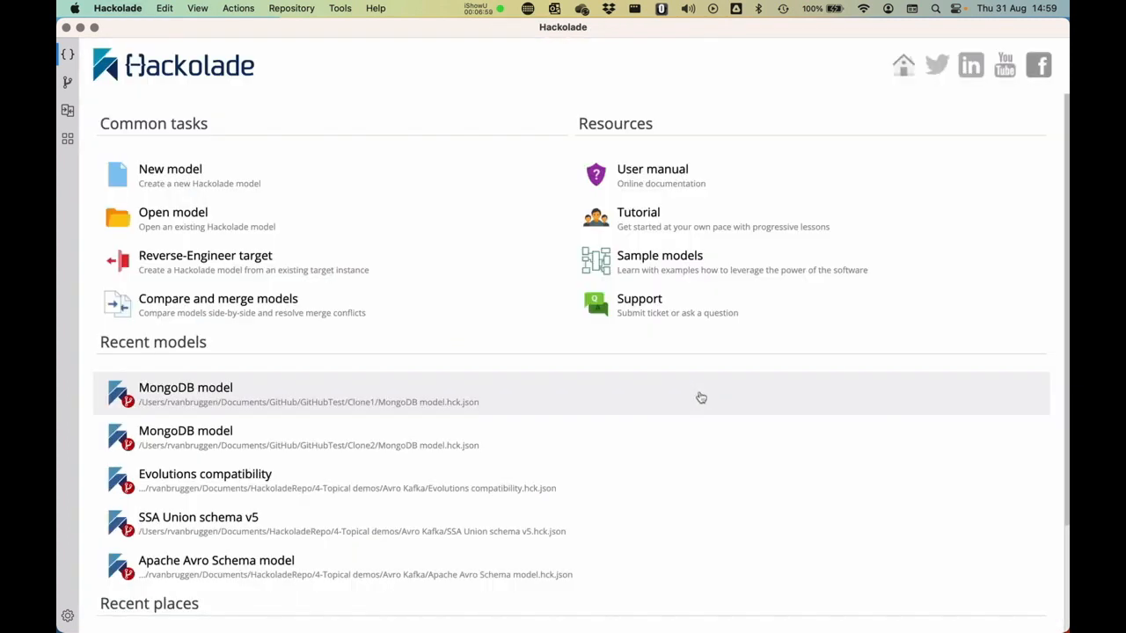